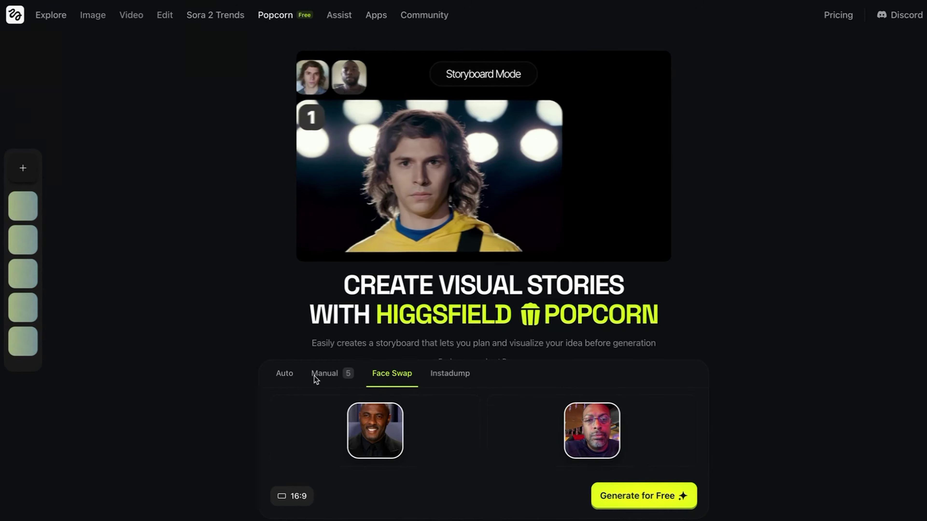
Look through the Auto, Manual and Face Swap modes of the storyboard generator and examine their input fields.
click(283, 384)
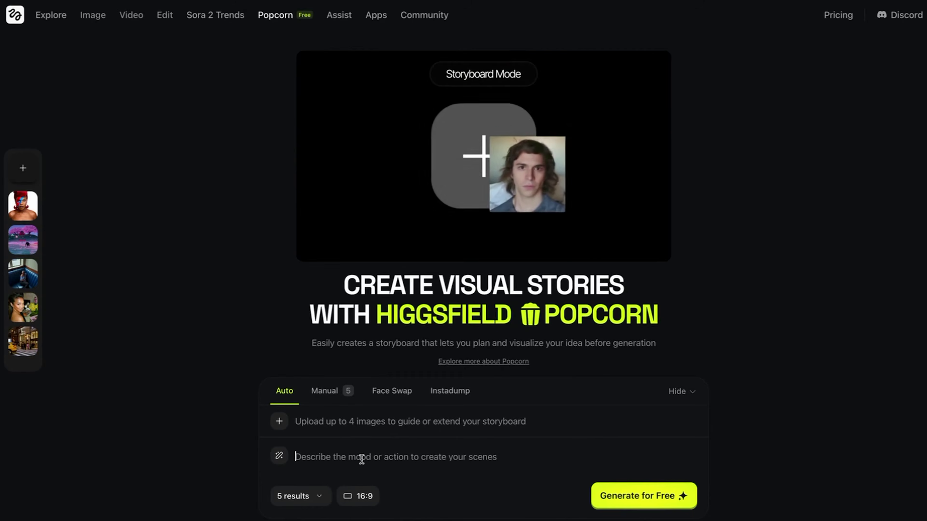
click(333, 389)
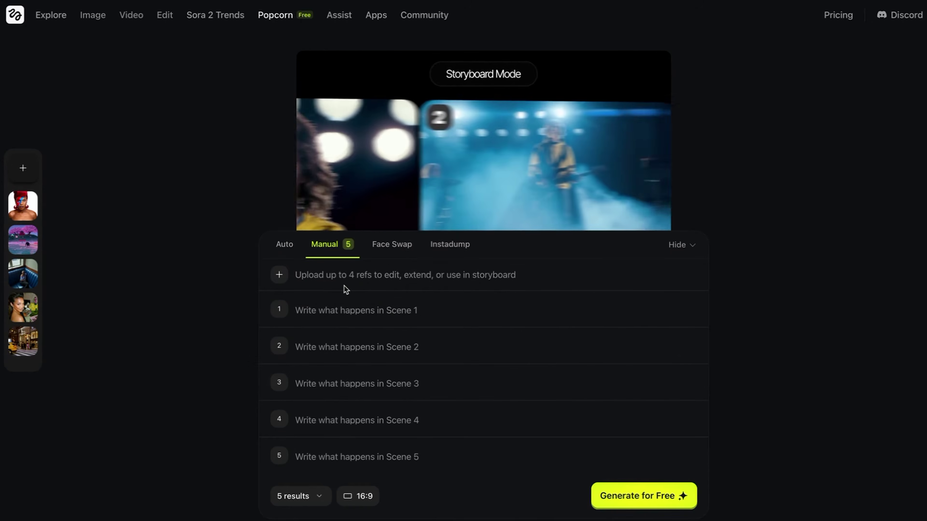
mouse_move(338, 315)
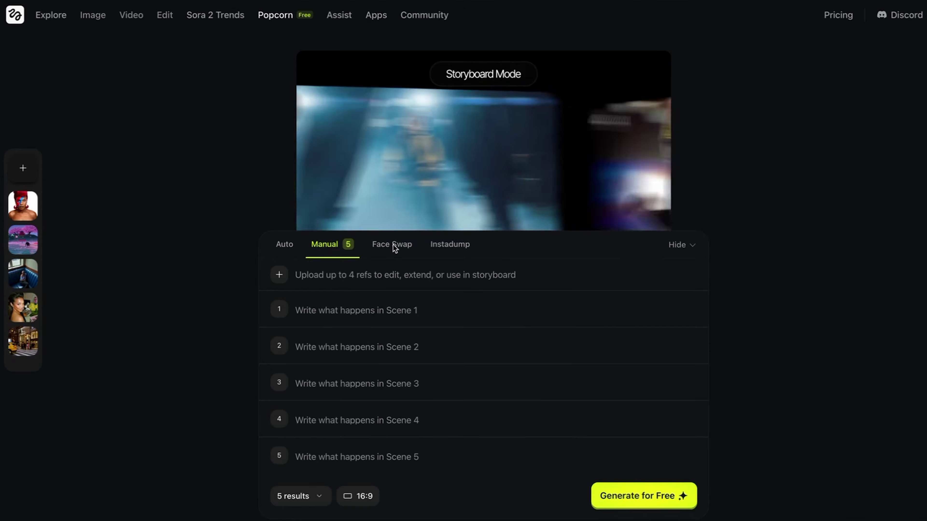
click(392, 245)
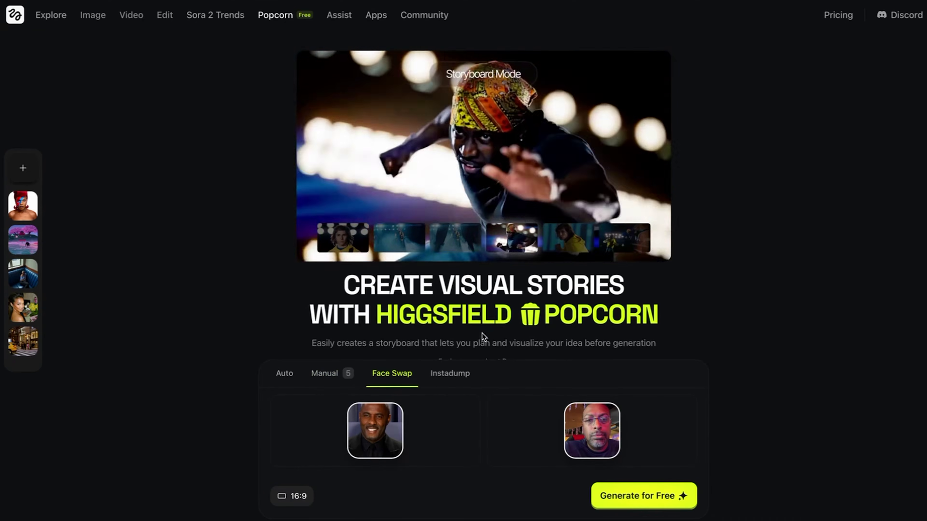
mouse_move(403, 437)
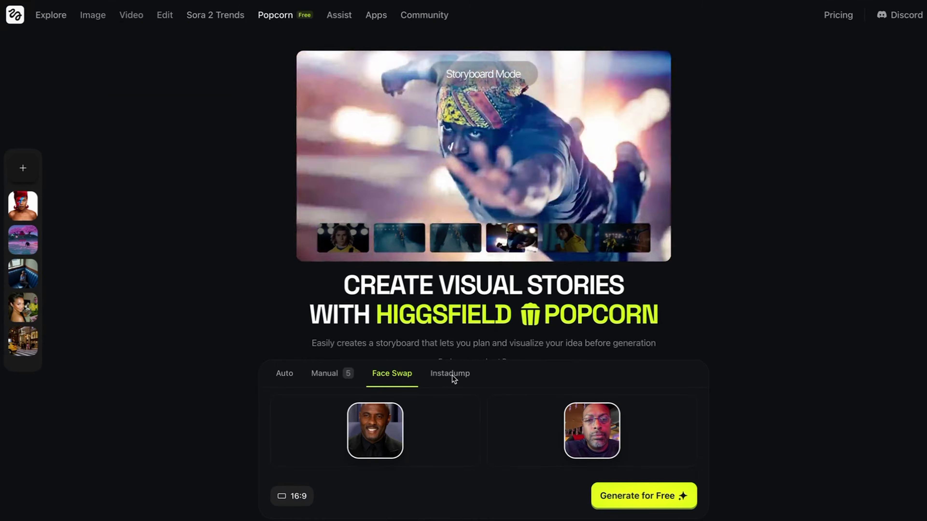
Browse the Instadump style packs, highlight the Looksmaxing pack, and close the pack chooser without choosing one.
click(451, 376)
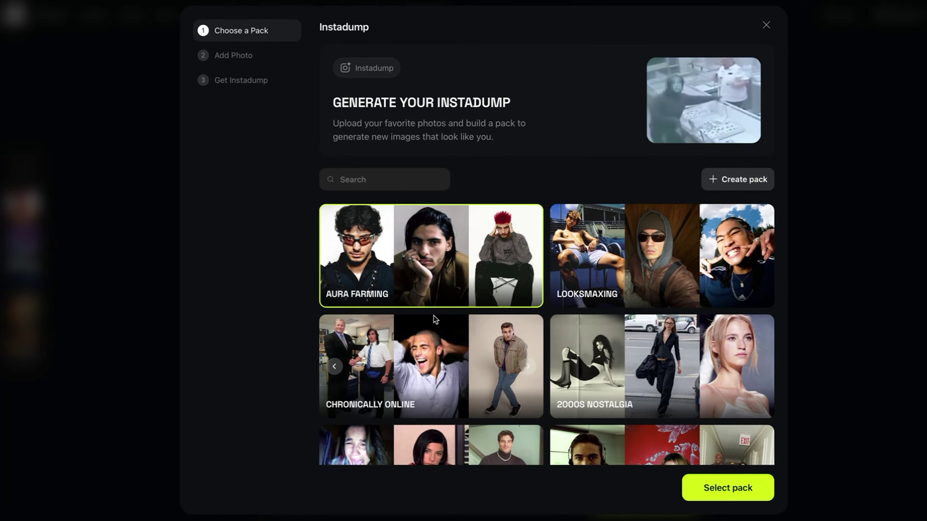
scroll(433, 315, down, 2)
scroll(434, 315, down, 3)
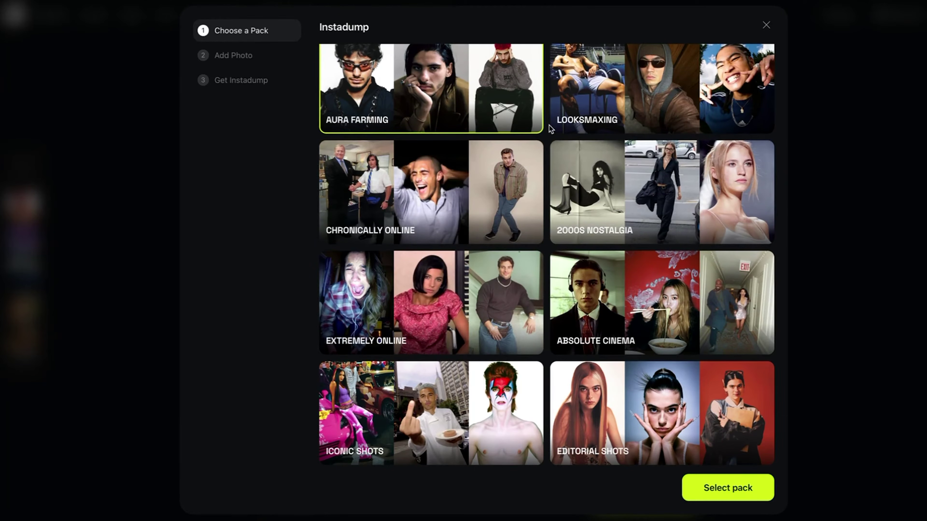
scroll(602, 131, up, 1)
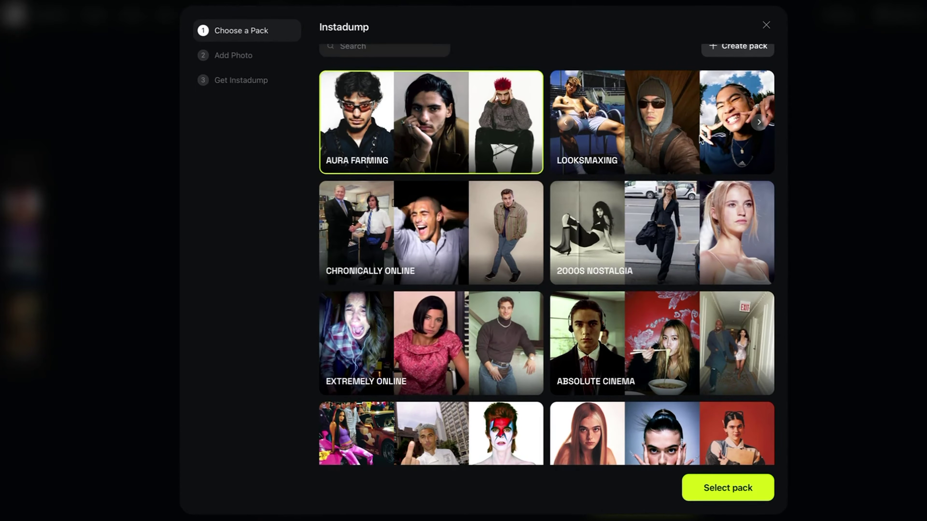
click(658, 144)
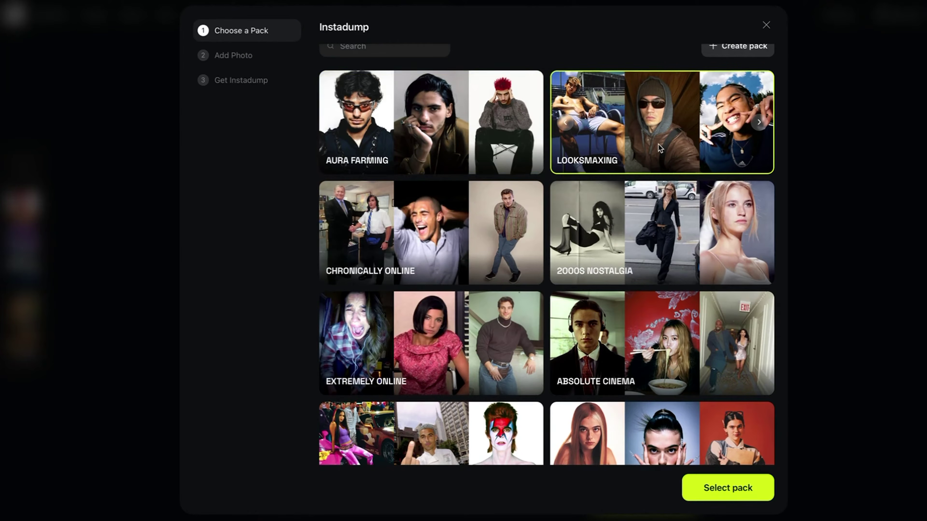
scroll(632, 327, down, 1)
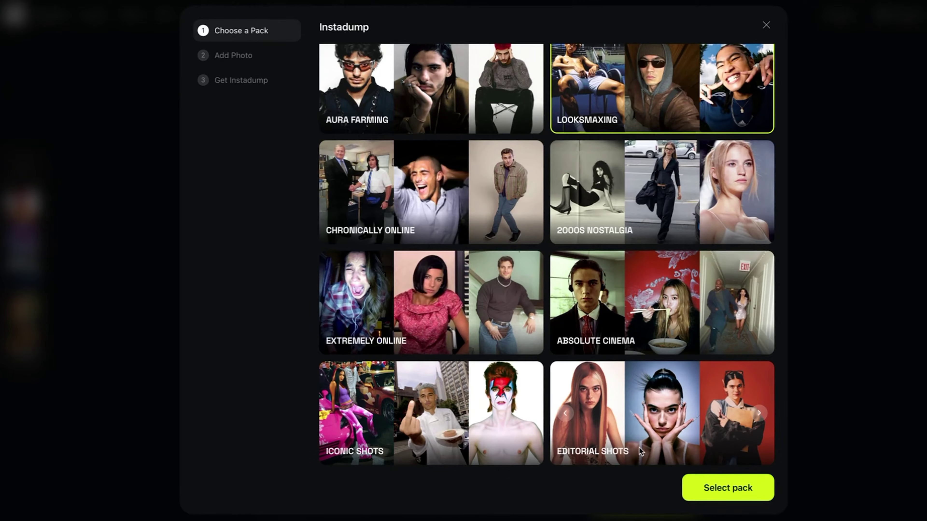
scroll(681, 402, up, 3)
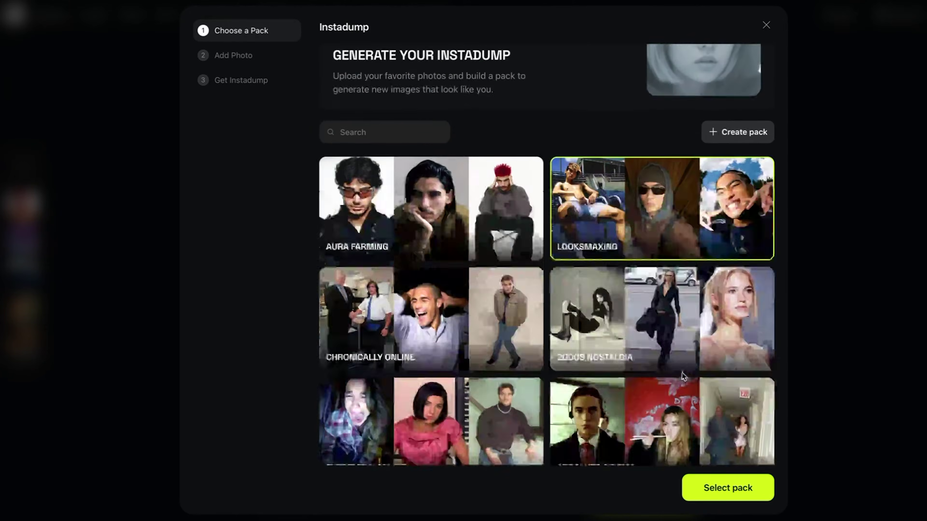
scroll(681, 373, down, 3)
scroll(682, 372, up, 5)
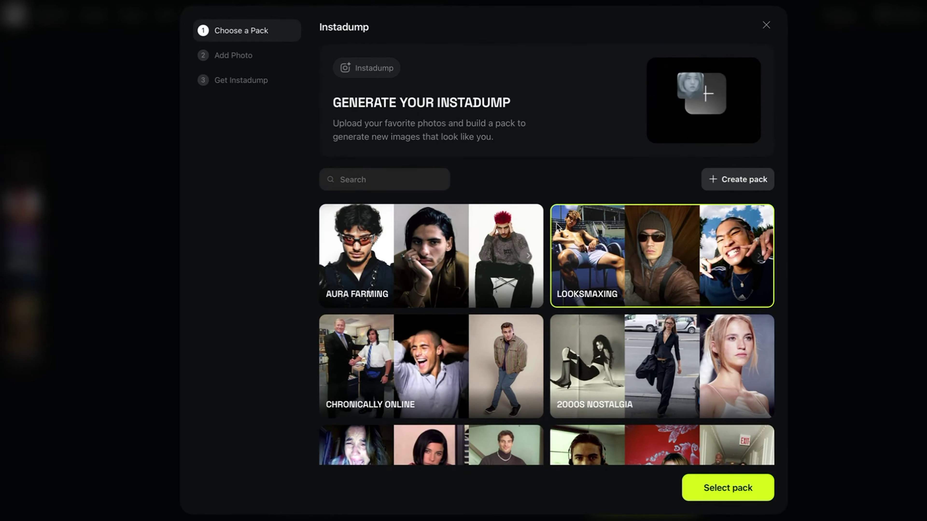
scroll(682, 249, down, 3)
scroll(684, 253, down, 1)
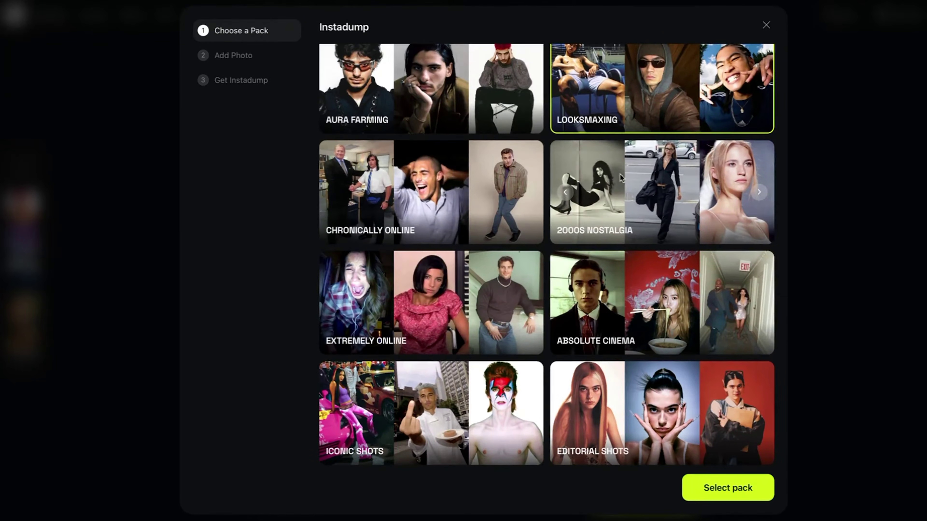
scroll(628, 324, up, 5)
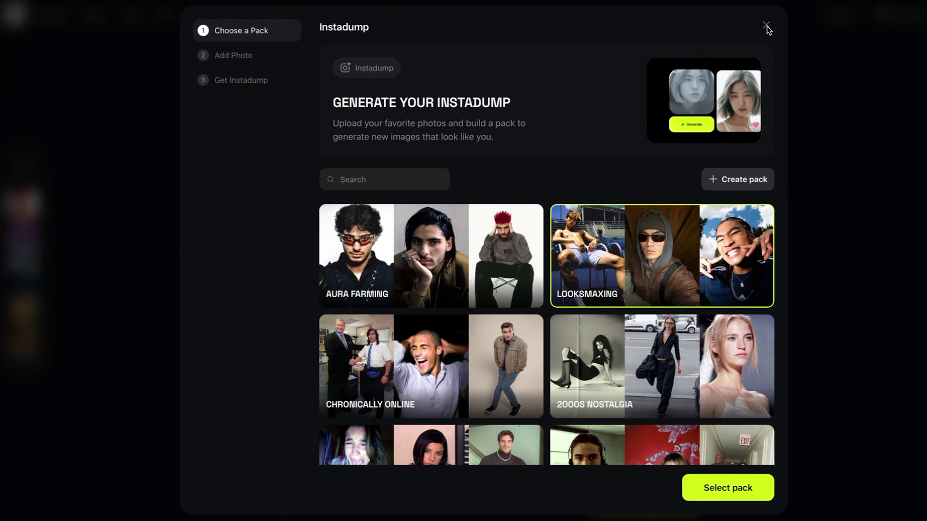
click(766, 26)
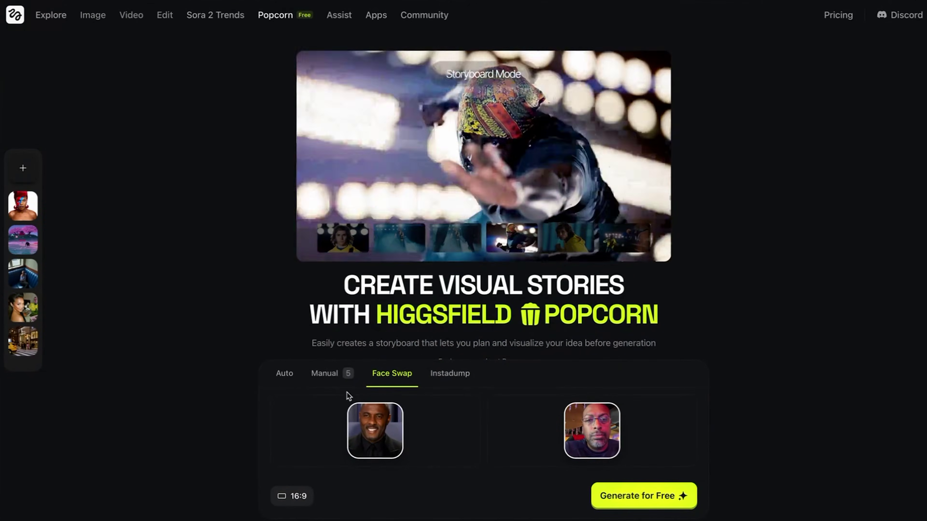
Switch to Auto mode and upload the smiling profile JPEG as the storyboard's reference image.
click(291, 375)
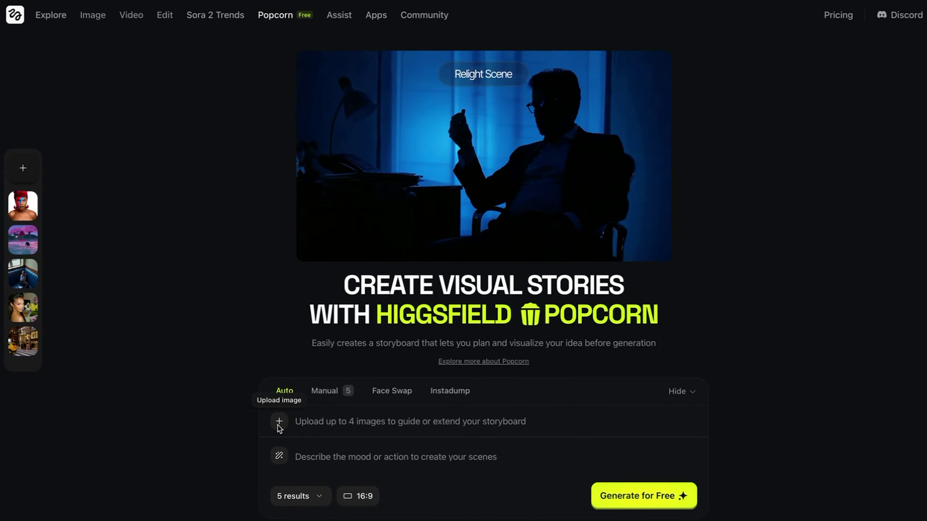
click(278, 423)
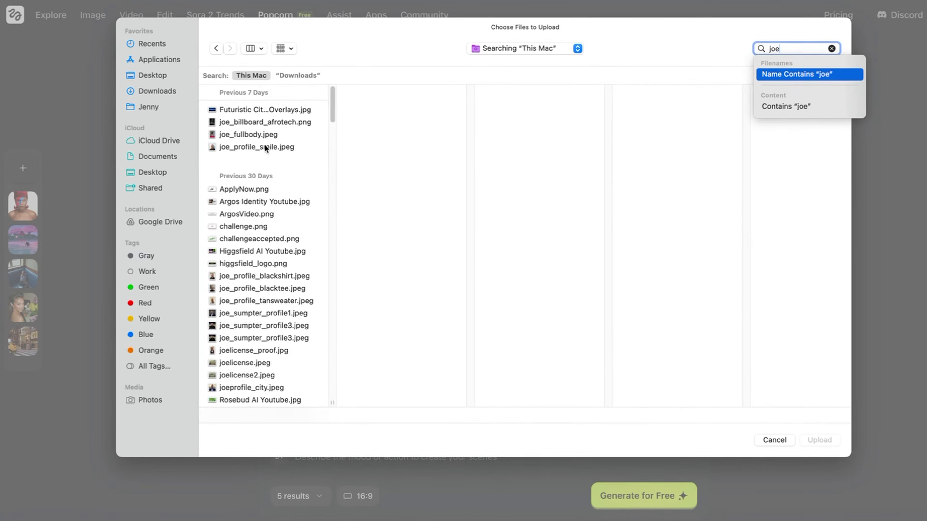
click(256, 134)
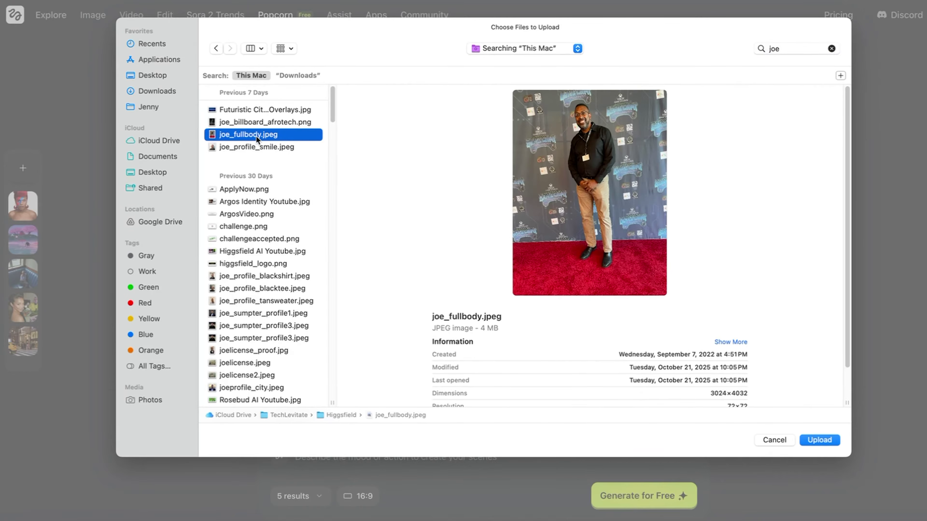
click(254, 146)
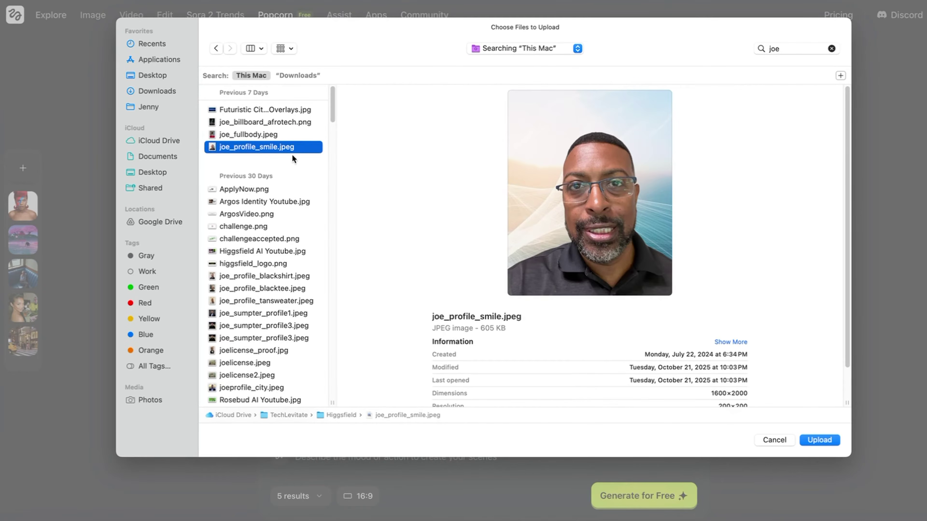
click(828, 440)
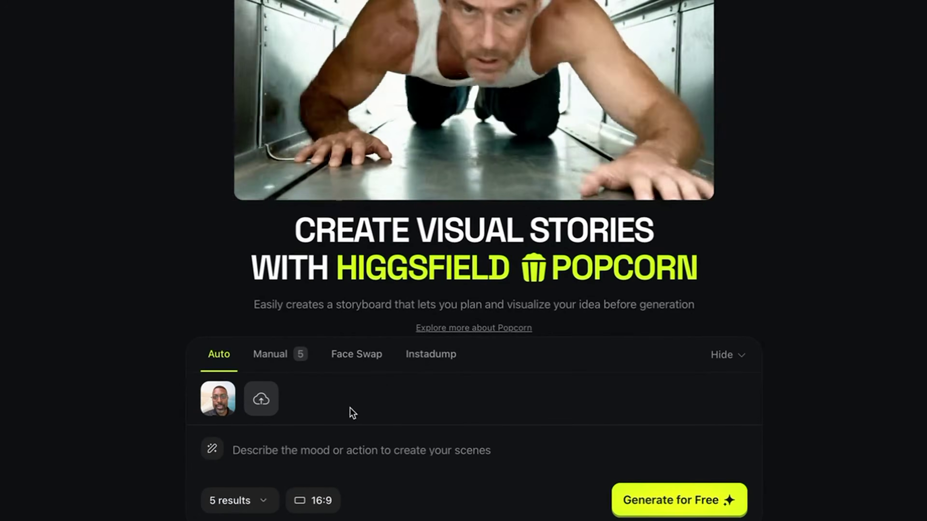
Enter the scene description "a superhero saving the city of New York" as the storyboard prompt.
click(357, 461)
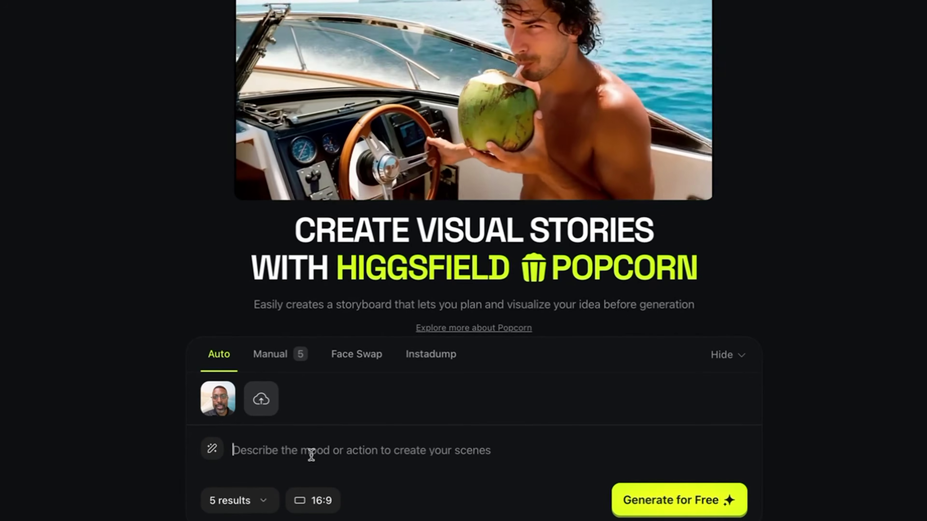
text(Creat)
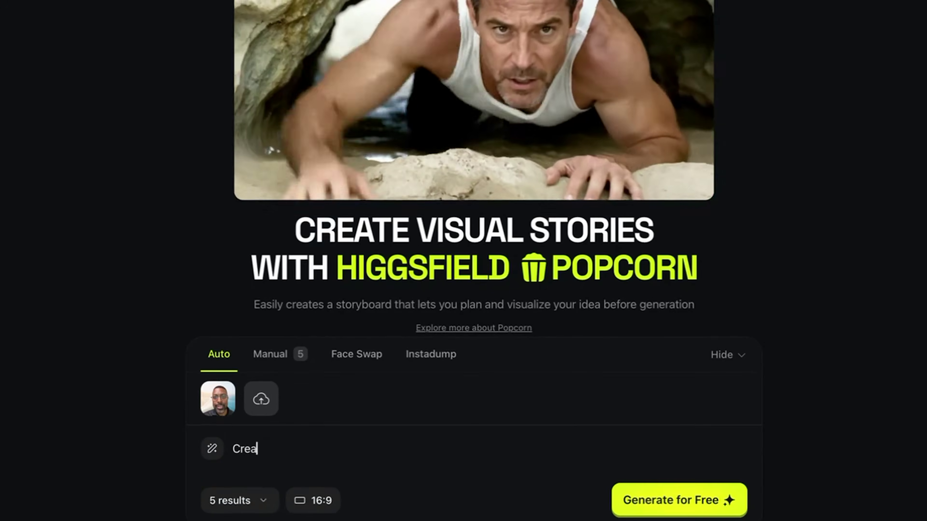
key(BackSpace)
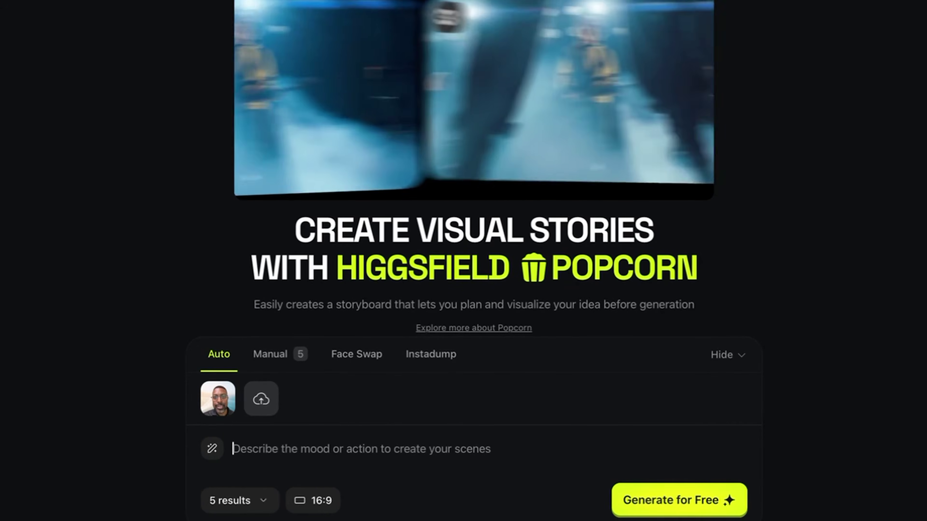
text(a)
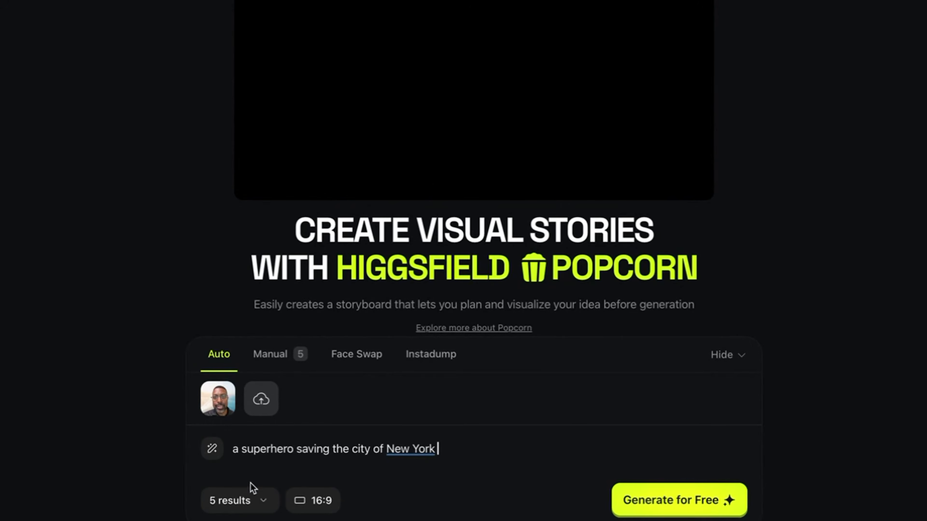
Set the number of output images to 7 results.
click(266, 503)
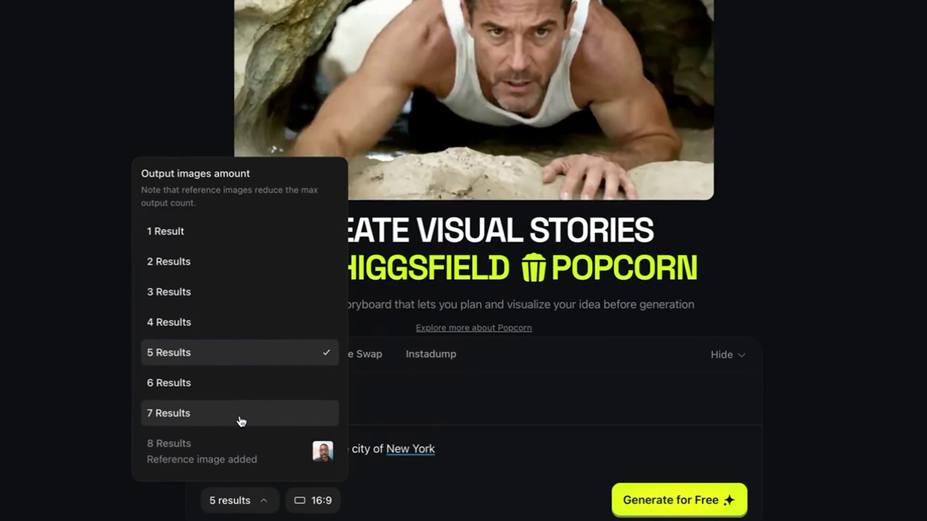
click(233, 414)
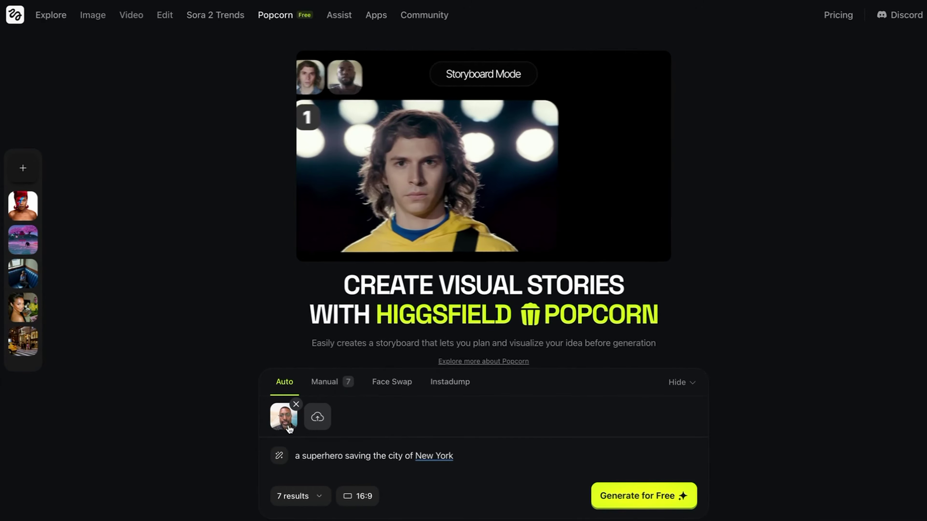
mouse_move(289, 429)
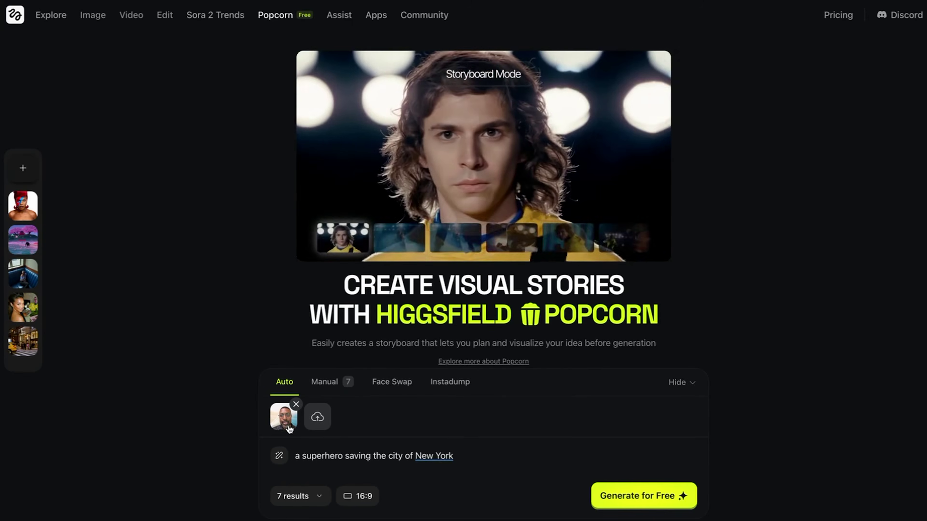
Set the aspect ratio to 9:16 and generate the superhero storyboard.
click(366, 503)
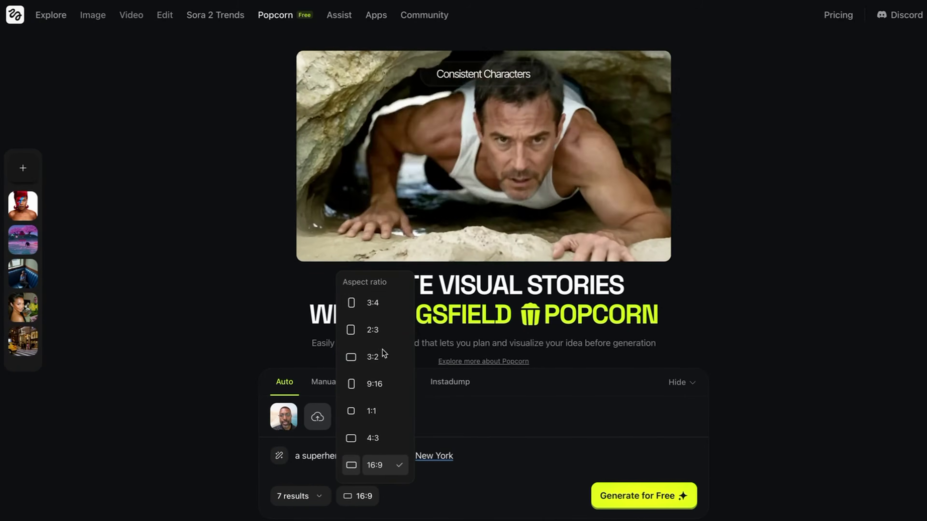
click(381, 383)
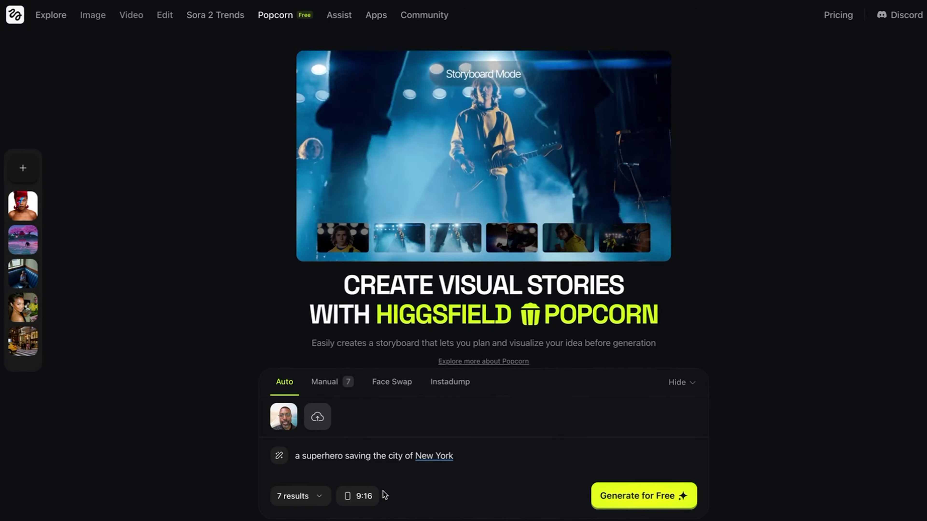
click(362, 495)
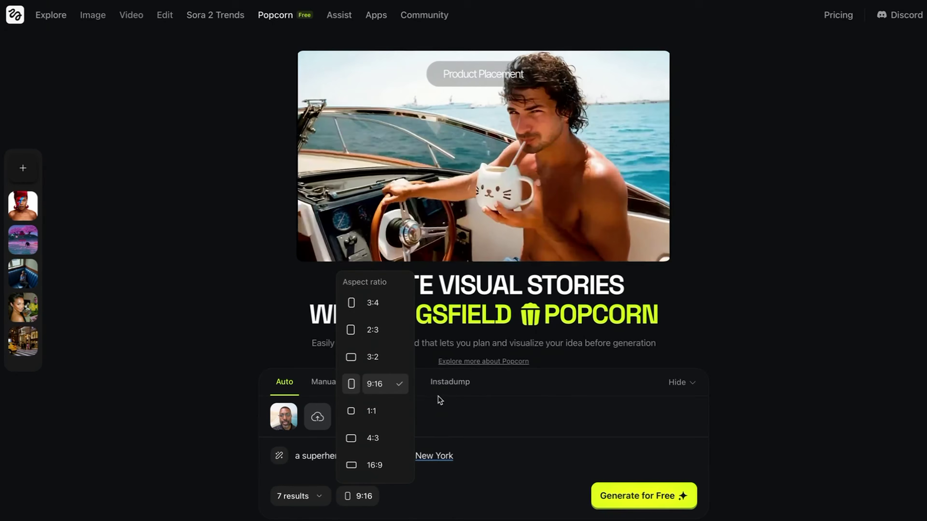
click(515, 402)
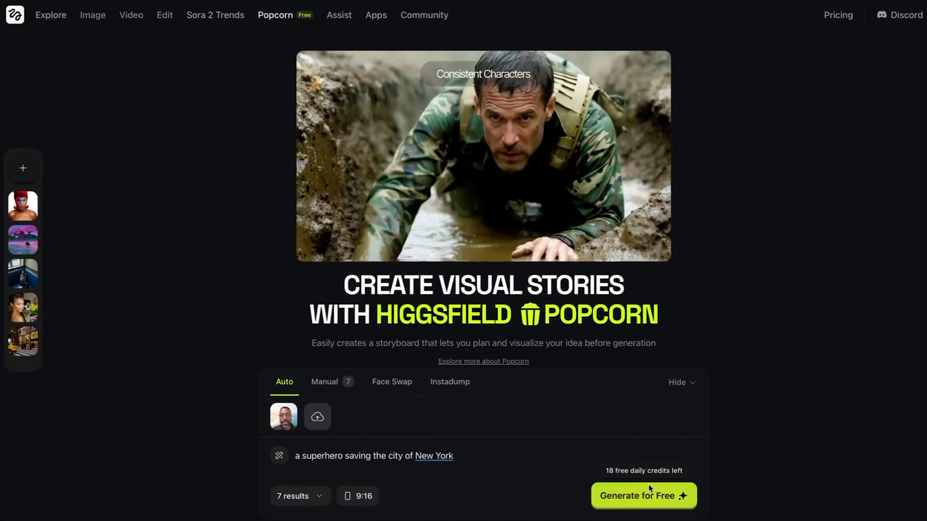
click(649, 497)
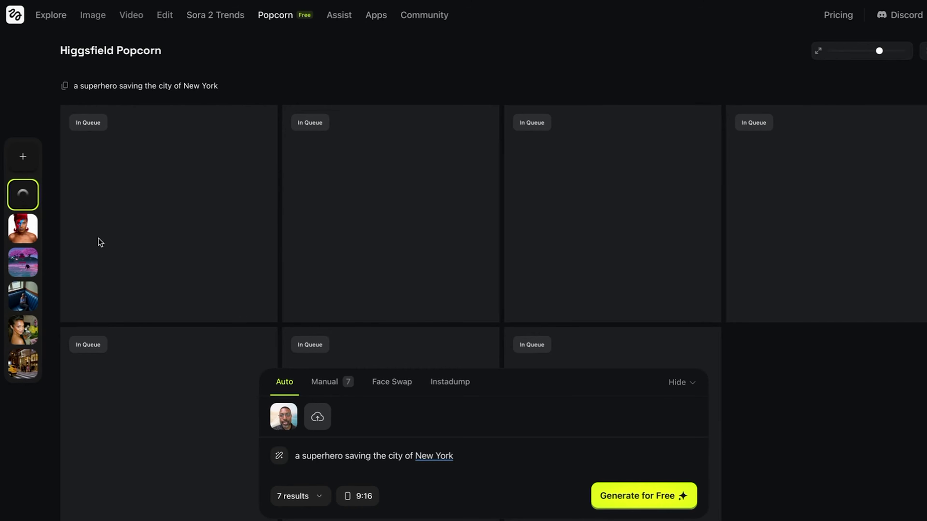
Open the earlier Fortnite-style ninja storyboard from the generation history and examine its prompt and frames.
click(22, 269)
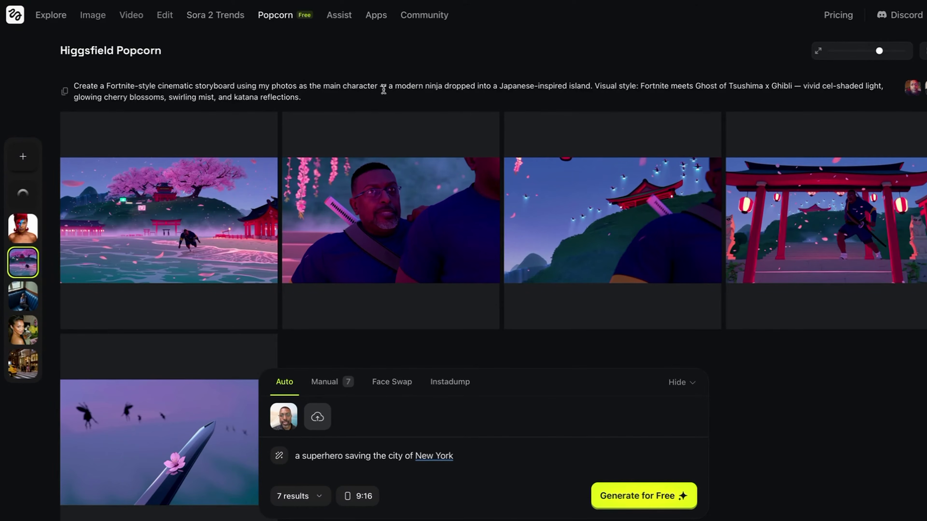
mouse_move(406, 168)
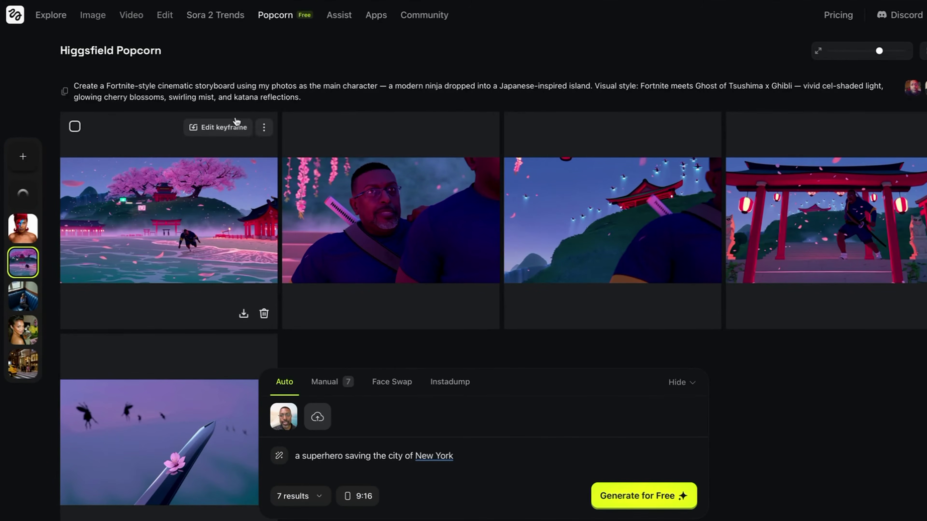
scroll(222, 275, down, 5)
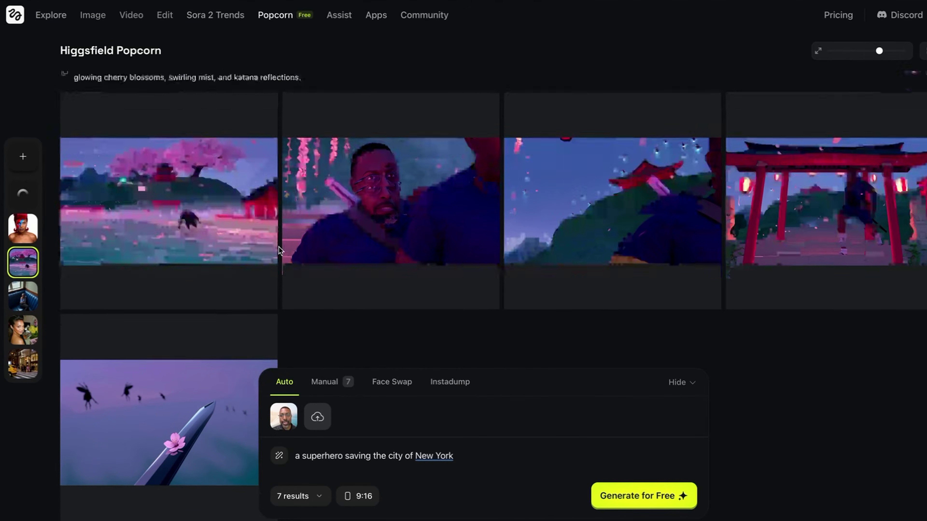
Examine the frames of the Fortnite-style ninja storyboard one after another at full size, from the cherry-blossom shore to the katana close-up.
scroll(279, 251, up, 4)
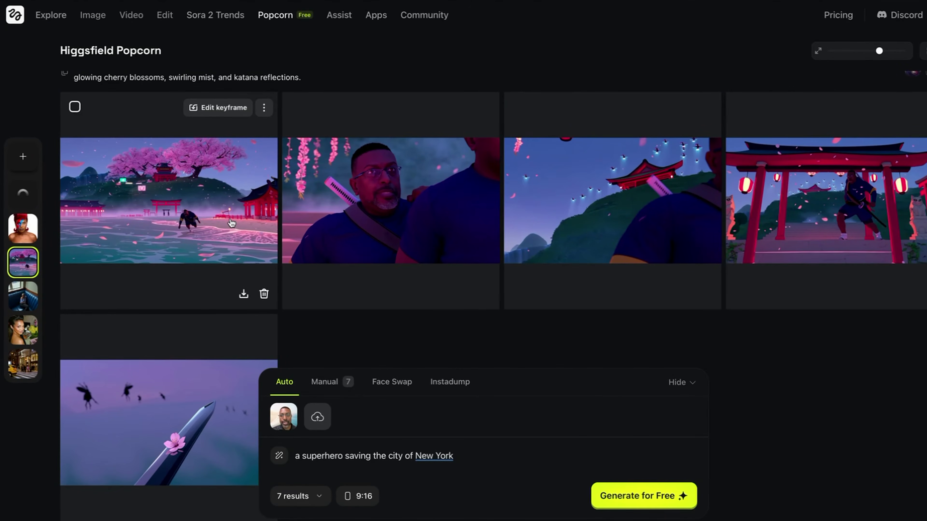
click(231, 223)
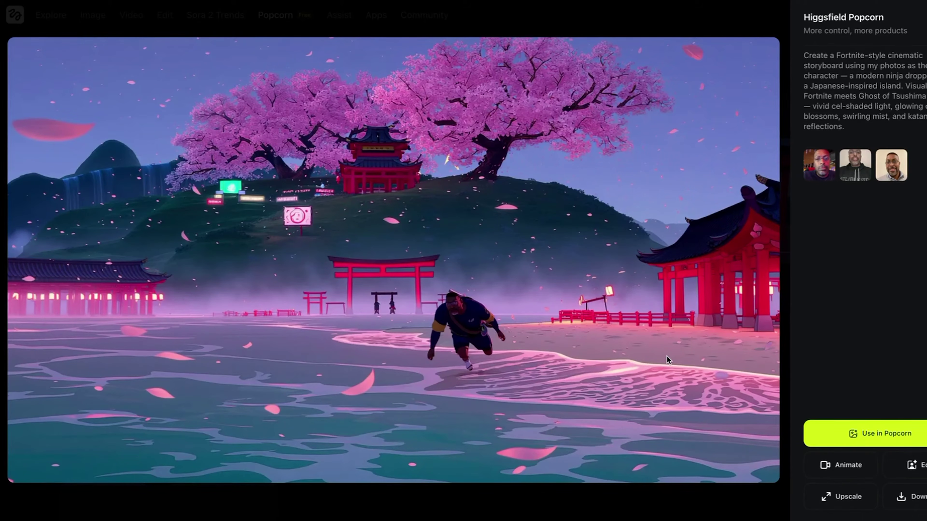
key(Right)
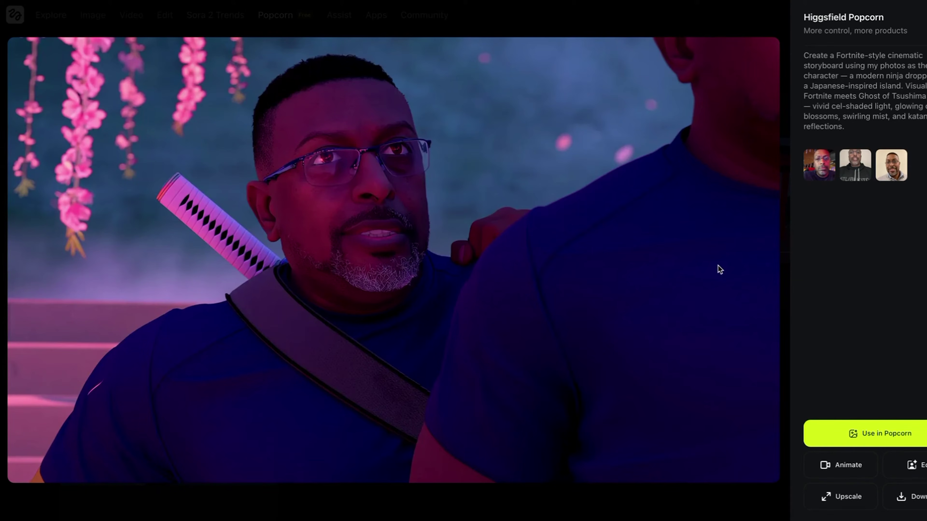
key(Right)
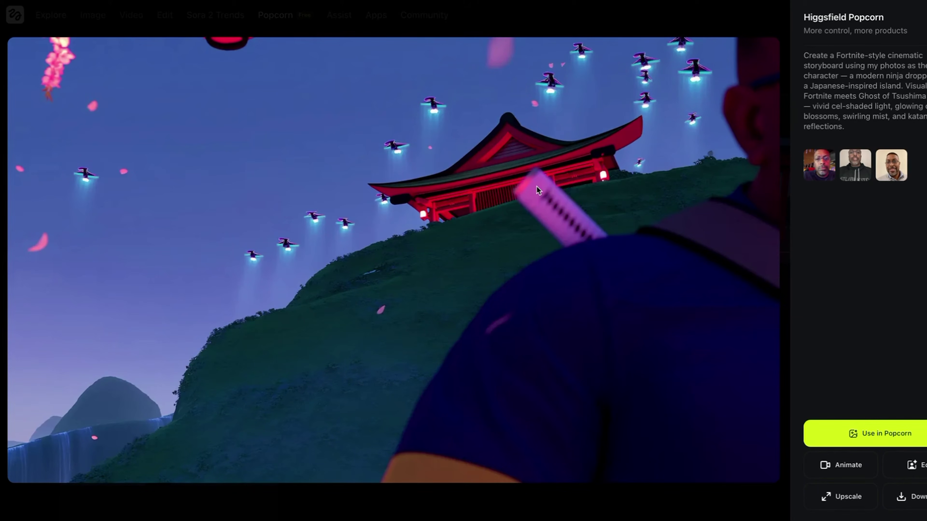
key(Right)
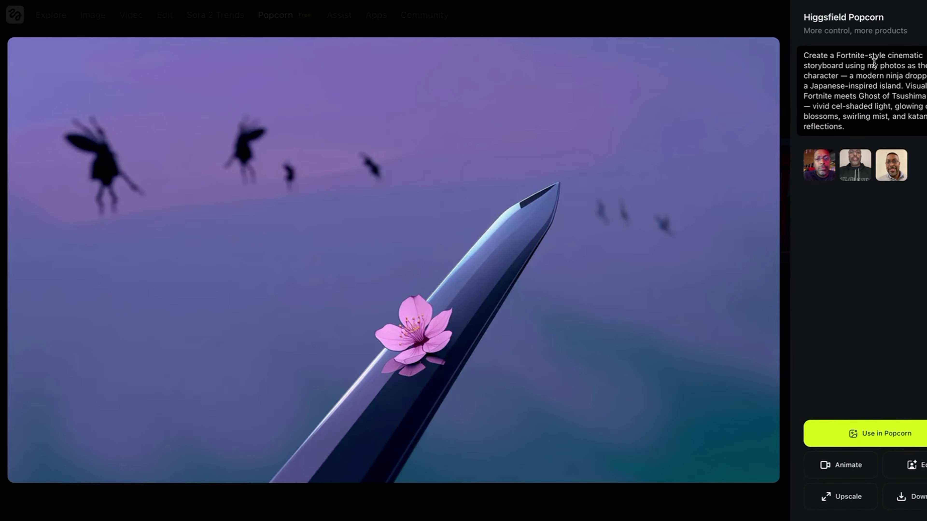
click(531, 20)
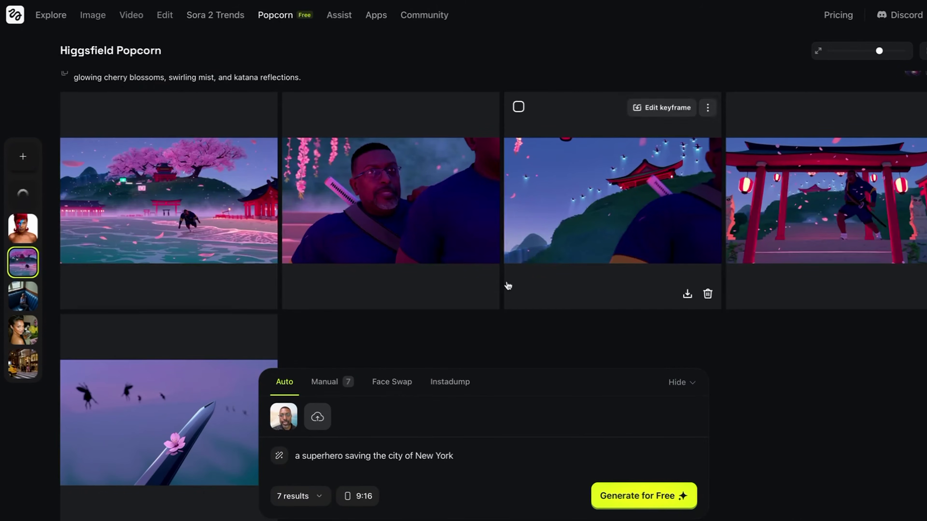
scroll(417, 278, down, 7)
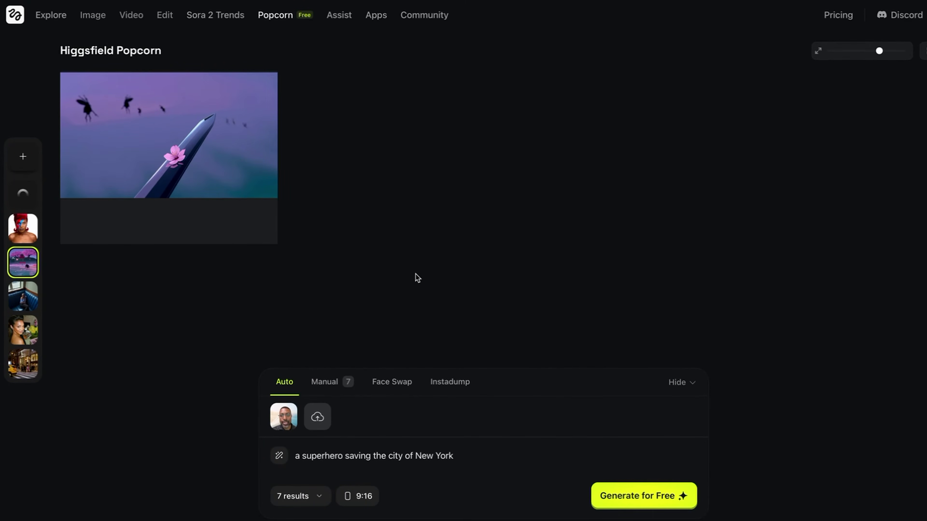
Open the earlier cinematic storyboard made from photos of the wife and review its prompt and frames.
click(23, 308)
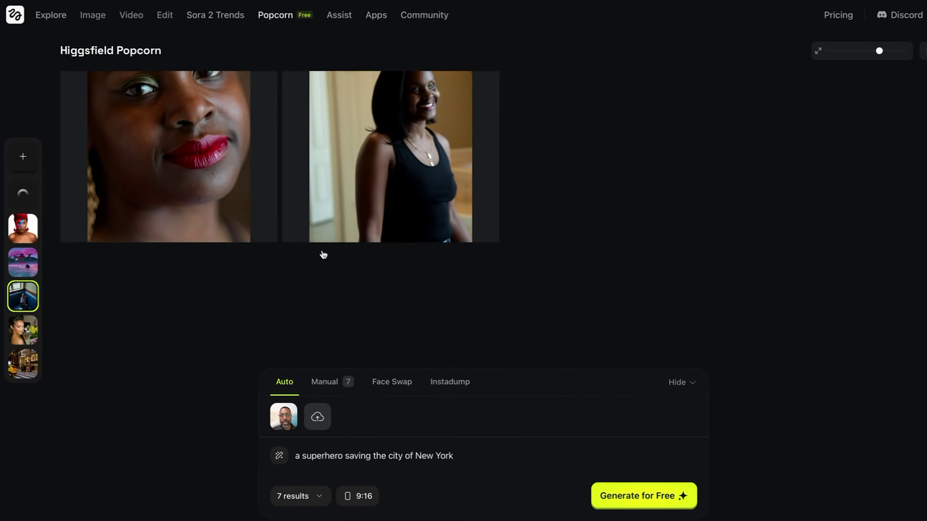
scroll(323, 252, down, 7)
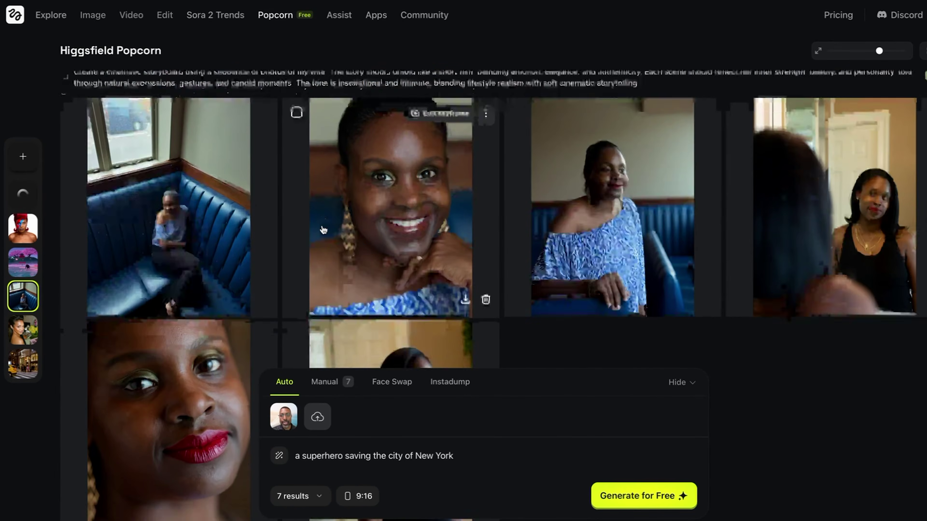
scroll(221, 221, up, 7)
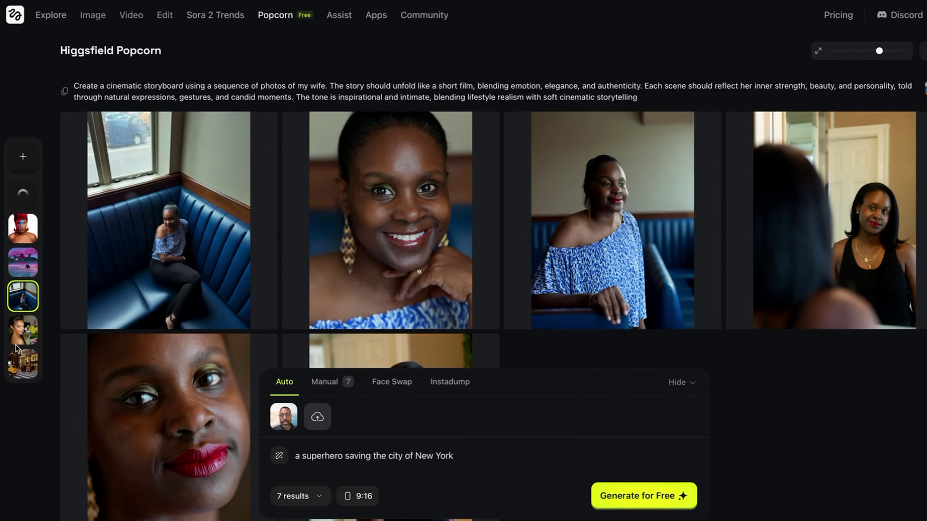
Open the earlier Instadump set from the generation history and look through all its images.
click(35, 339)
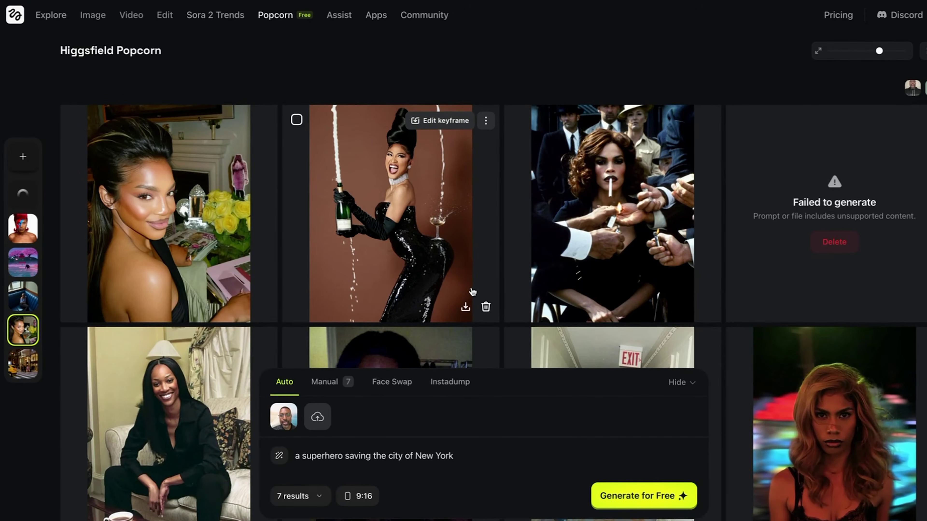
scroll(473, 292, down, 5)
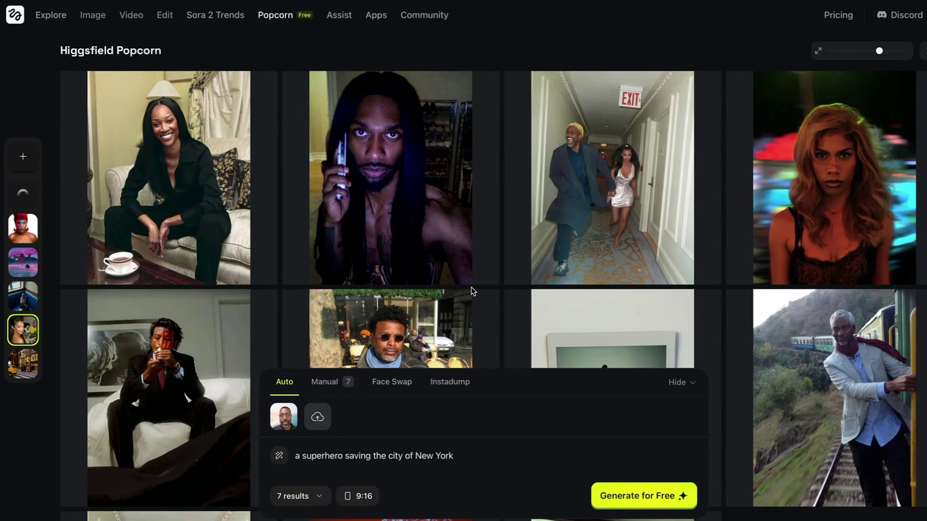
scroll(472, 287, down, 10)
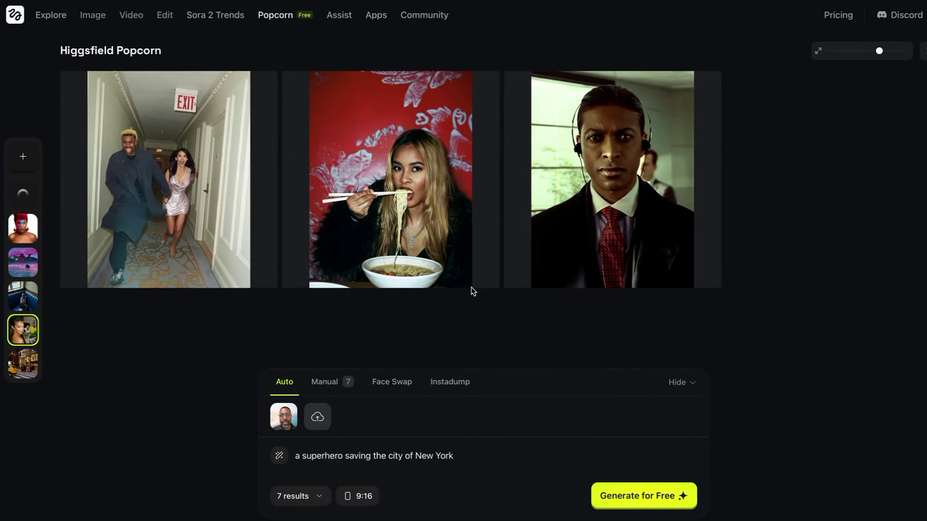
scroll(474, 301, up, 2)
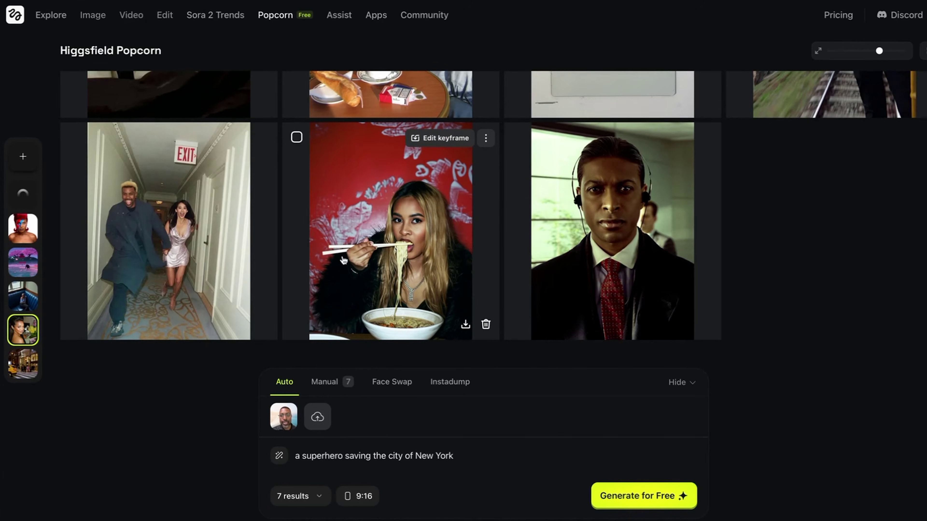
scroll(349, 237, up, 3)
scroll(365, 236, down, 7)
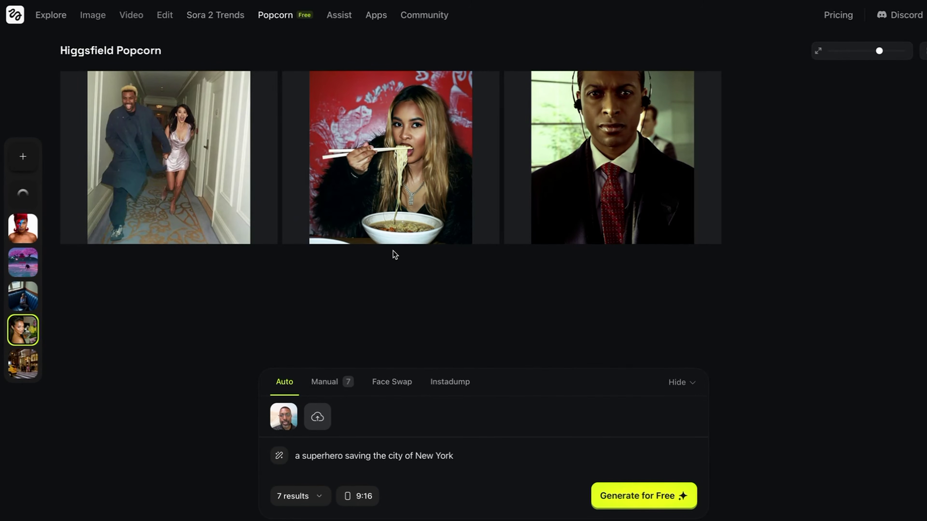
scroll(420, 285, up, 2)
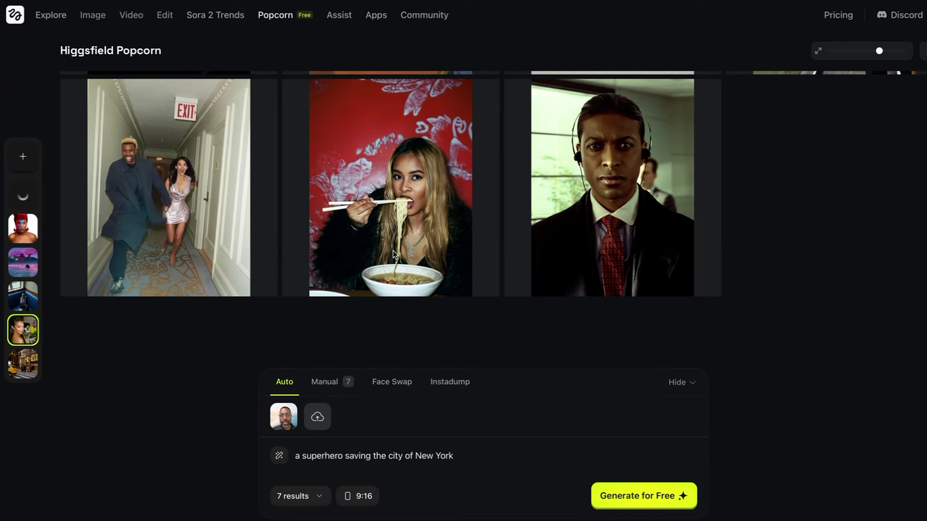
Browse the available Instadump style packs, including Absolute Cinema, and leave the pack chooser without selecting one.
click(459, 384)
scroll(610, 305, down, 5)
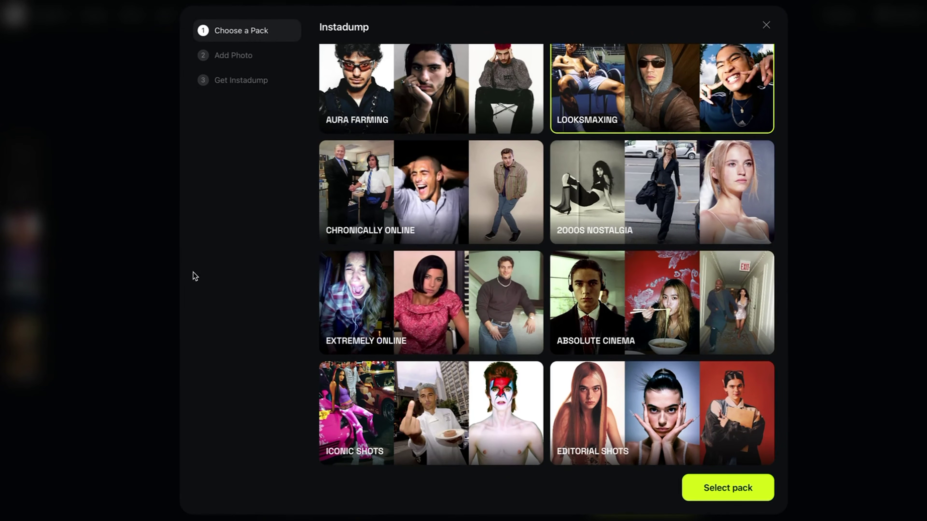
click(147, 278)
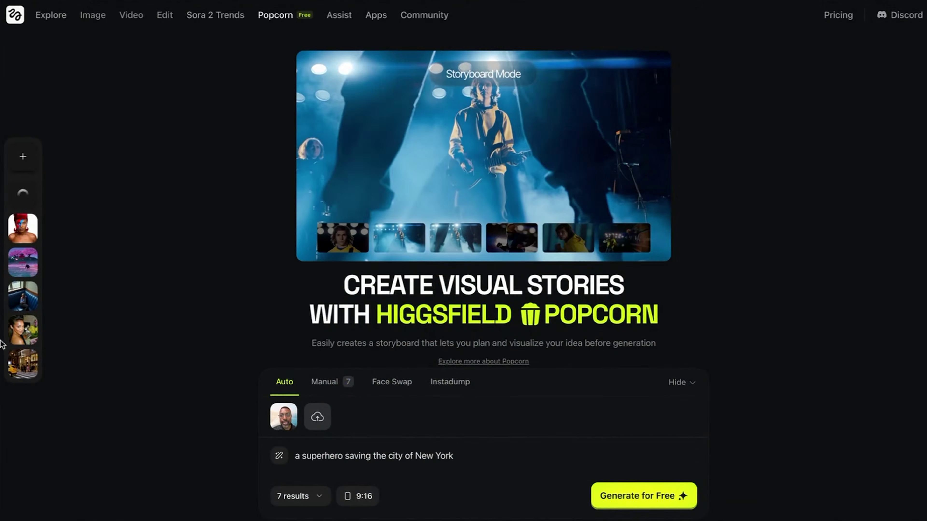
Return to the earlier Instadump set and view the headset portrait and the hotel hallway image at full size.
click(23, 330)
scroll(613, 358, down, 5)
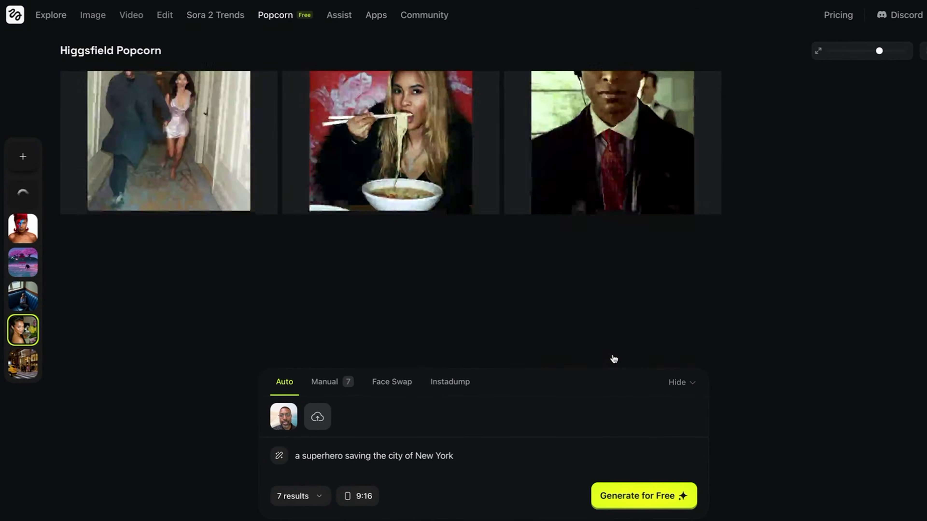
click(624, 237)
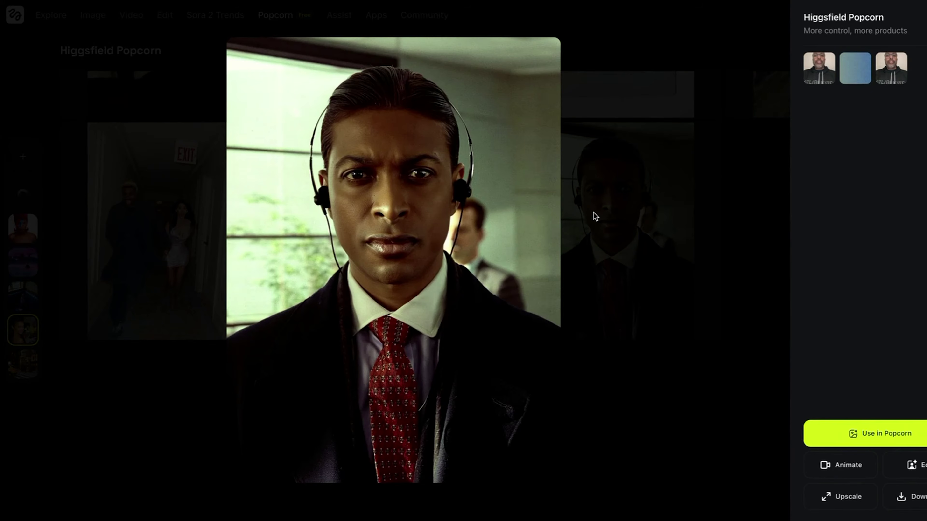
click(612, 211)
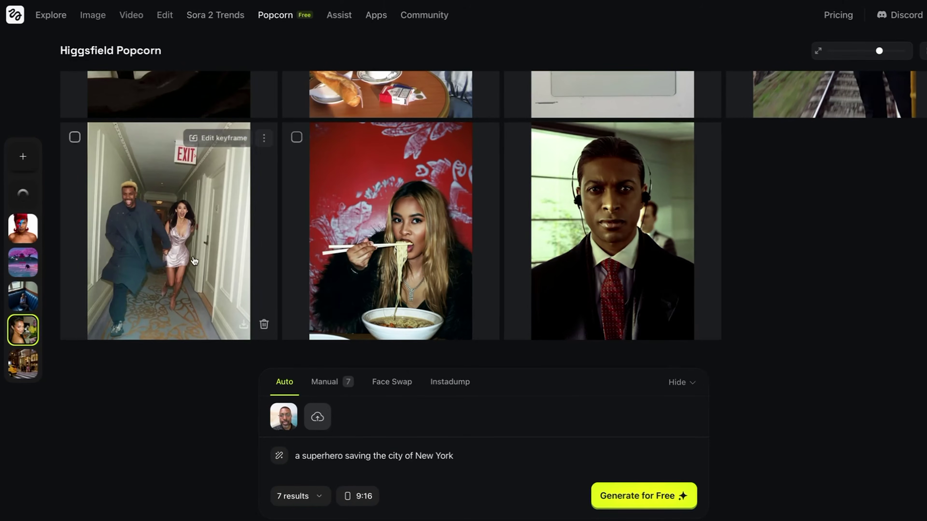
click(247, 212)
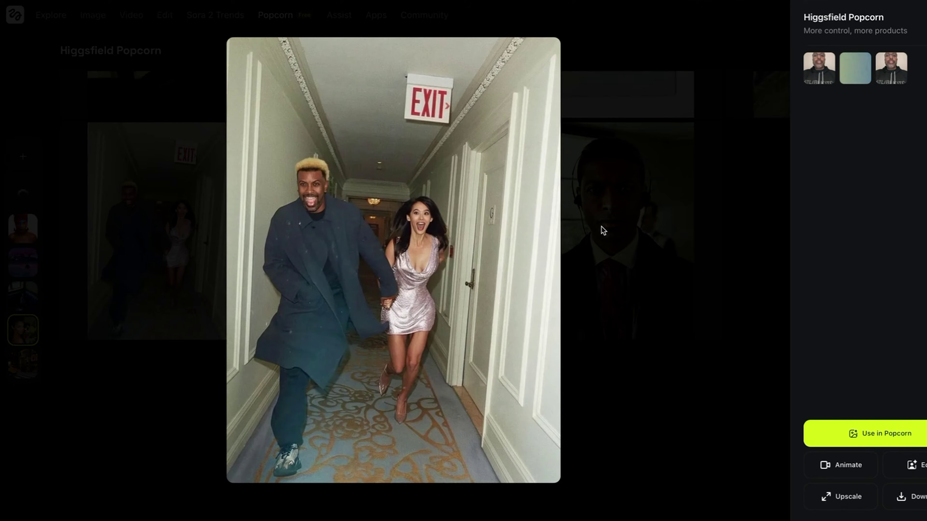
click(621, 220)
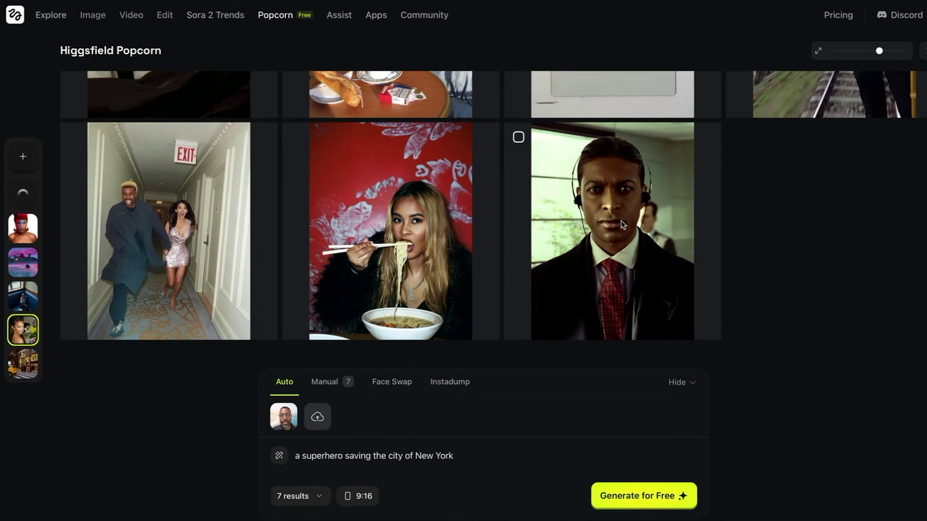
View the train and café images of the Instadump set at full size, and return to the start of the set.
scroll(560, 194, up, 5)
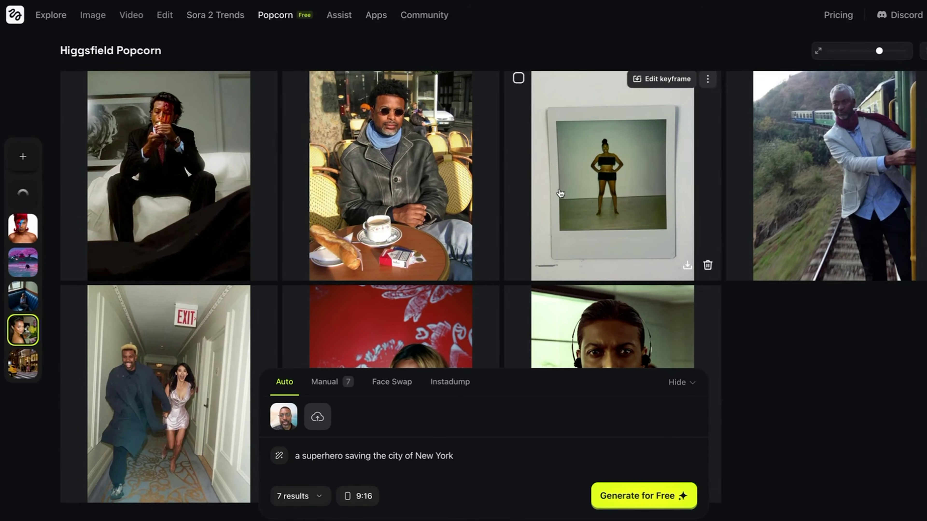
click(785, 185)
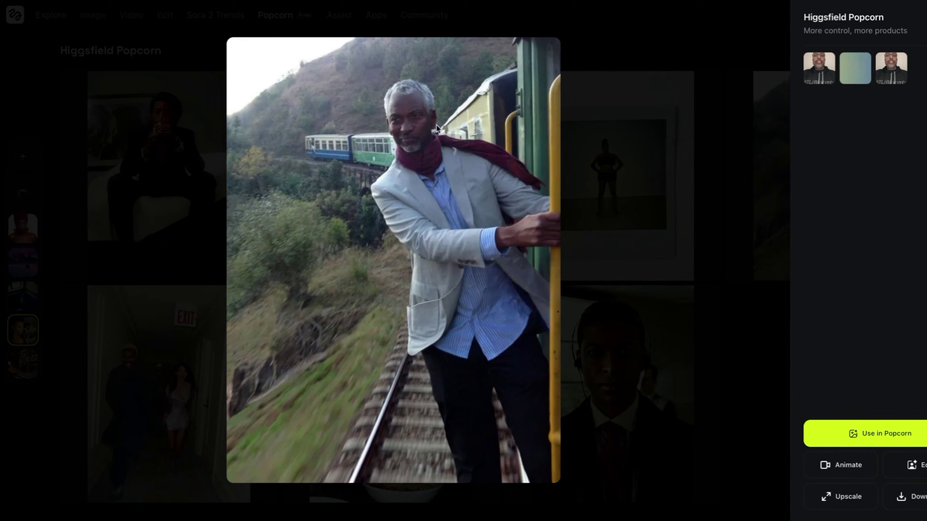
click(577, 135)
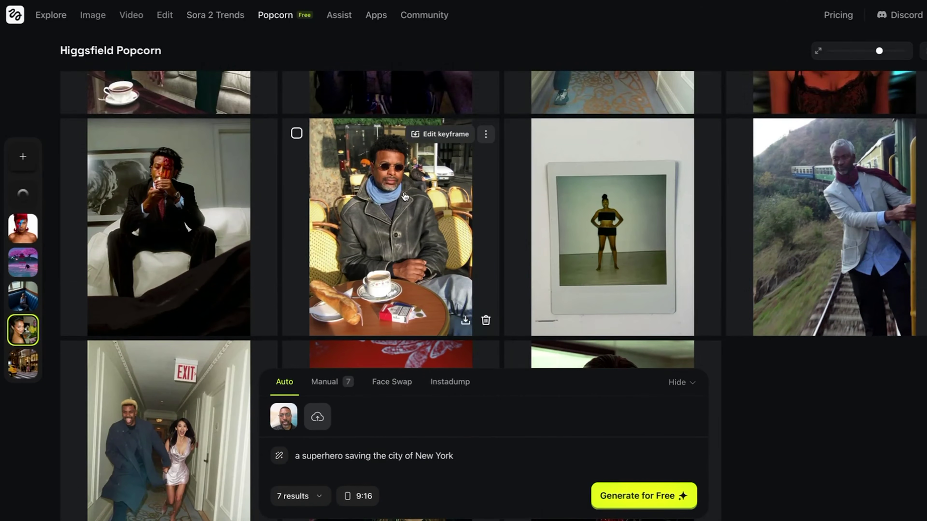
click(405, 196)
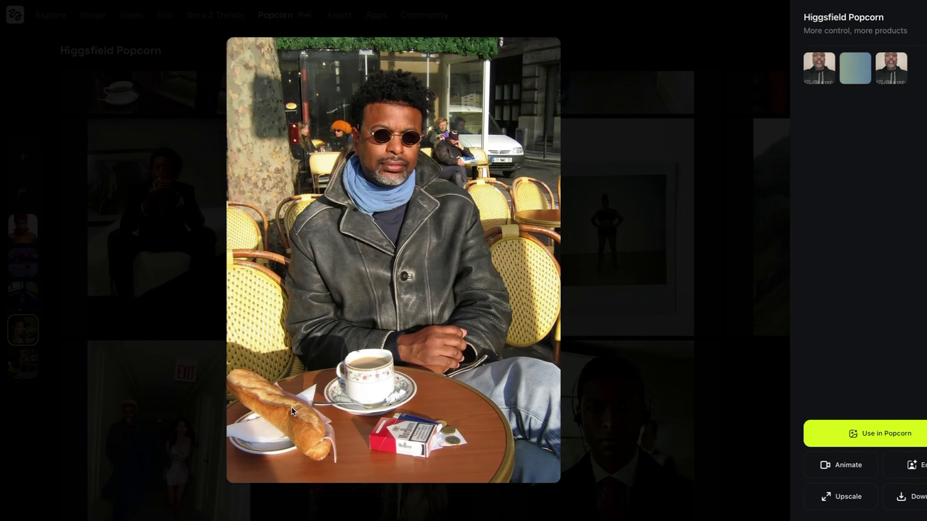
click(663, 270)
scroll(446, 89, up, 5)
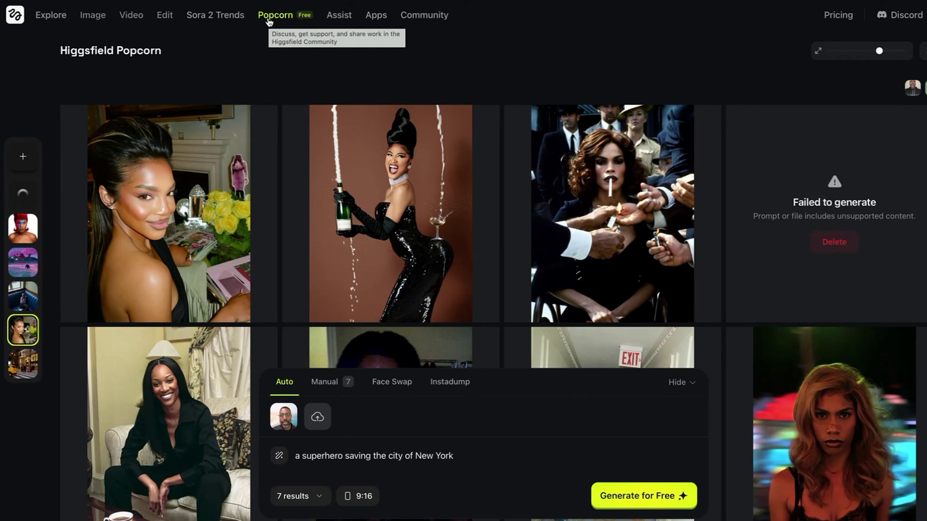
Open the generated New York superhero storyboard and examine its frames at full size, going back to the rooftop portrait.
click(24, 203)
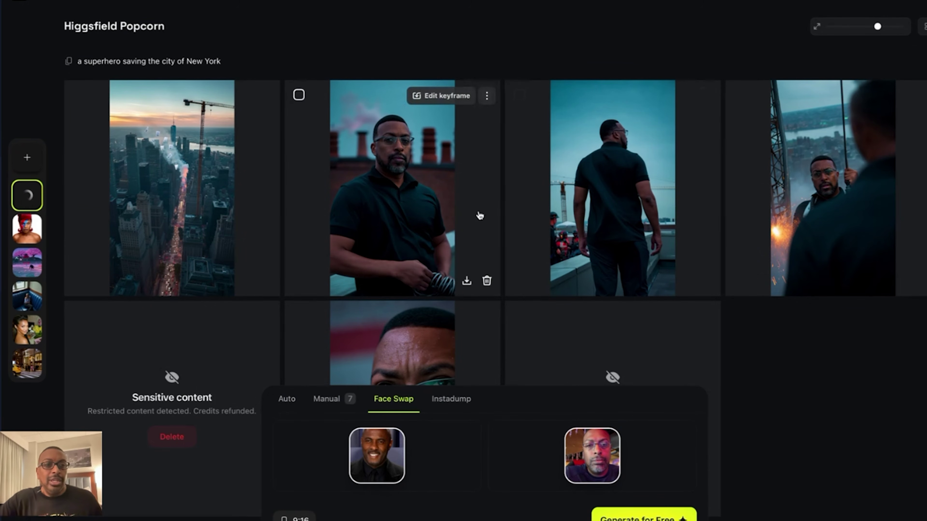
click(210, 186)
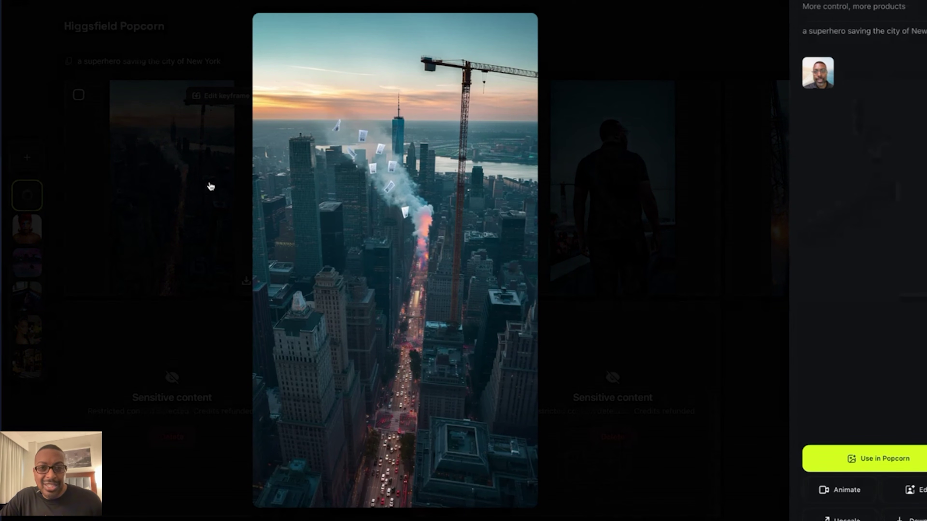
key(Right)
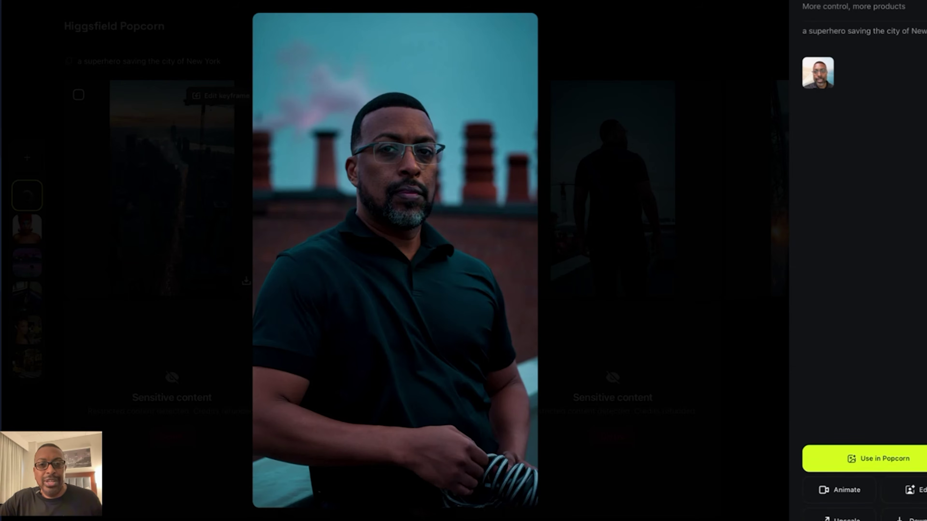
key(Right)
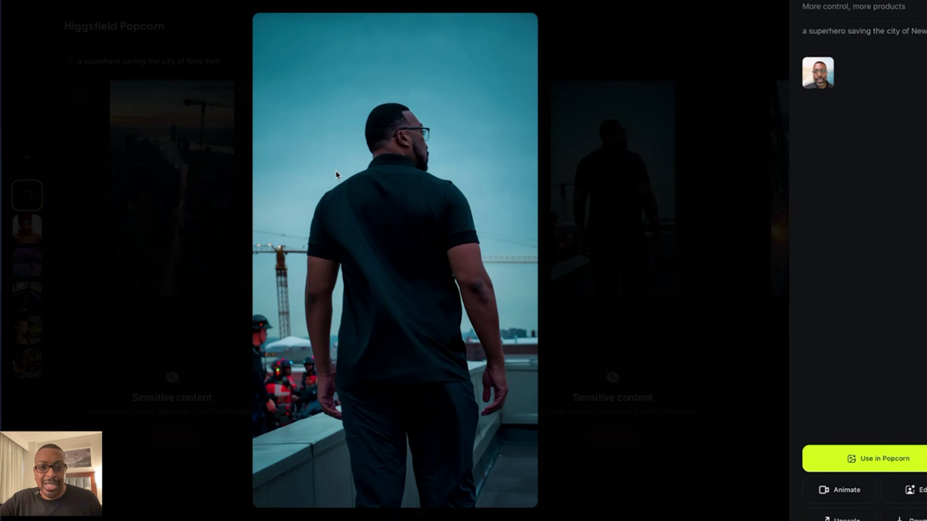
key(Right)
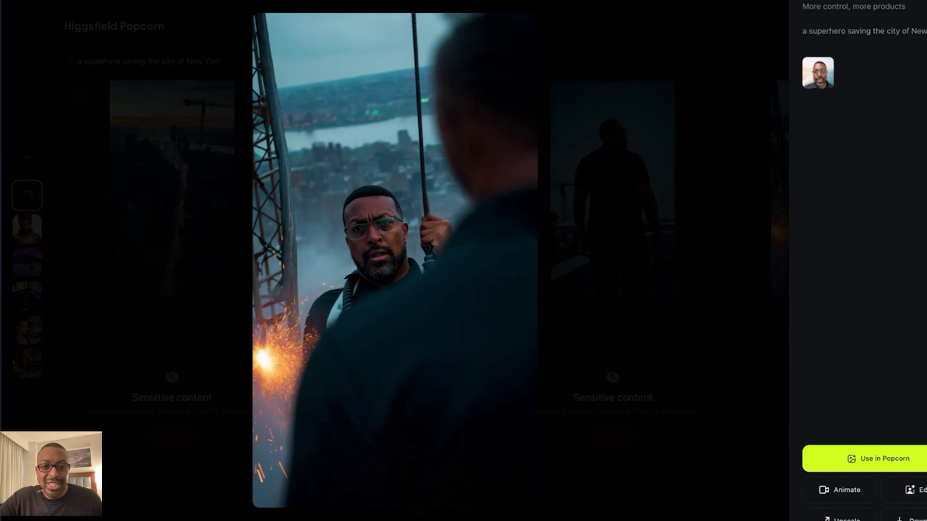
key(Right)
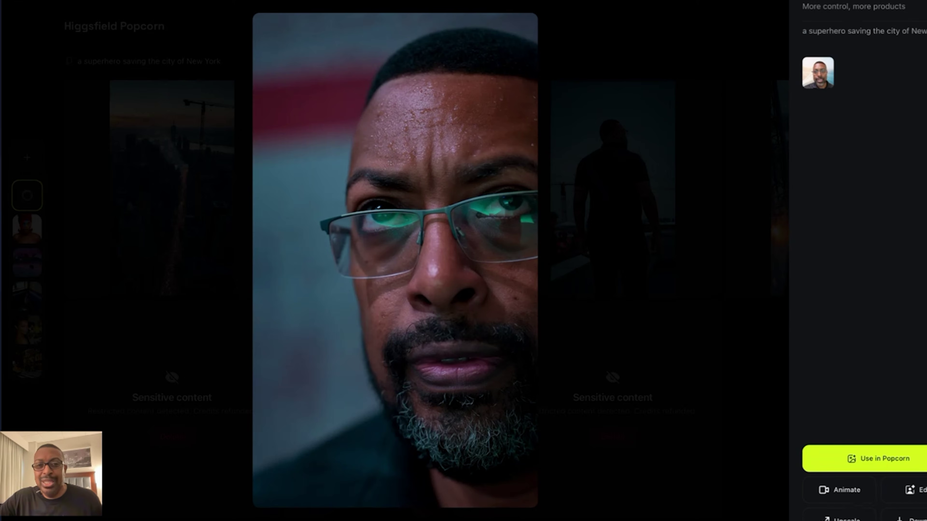
key(Left)
key(Left)
key(Left)
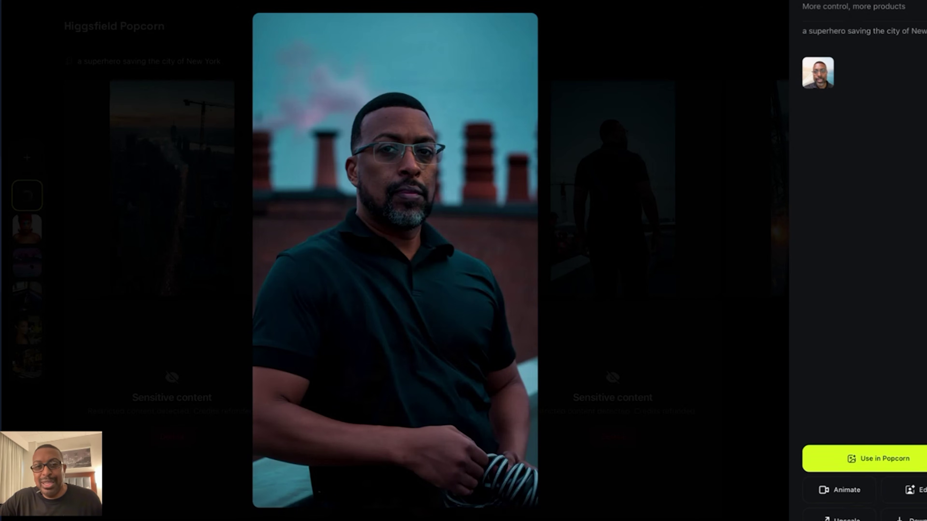
View the remaining superhero frames at full size, from the rooftop back view to the face close-up, and leave the full-size view.
key(Right)
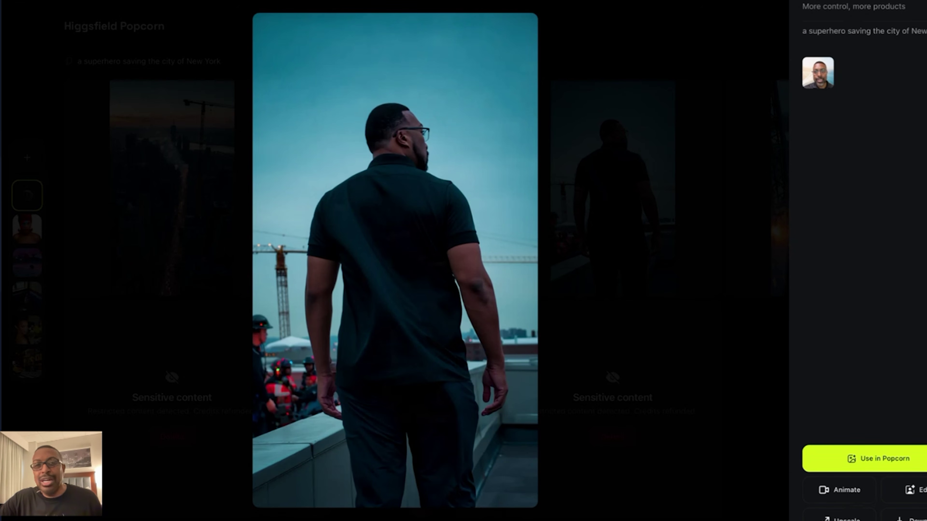
key(Right)
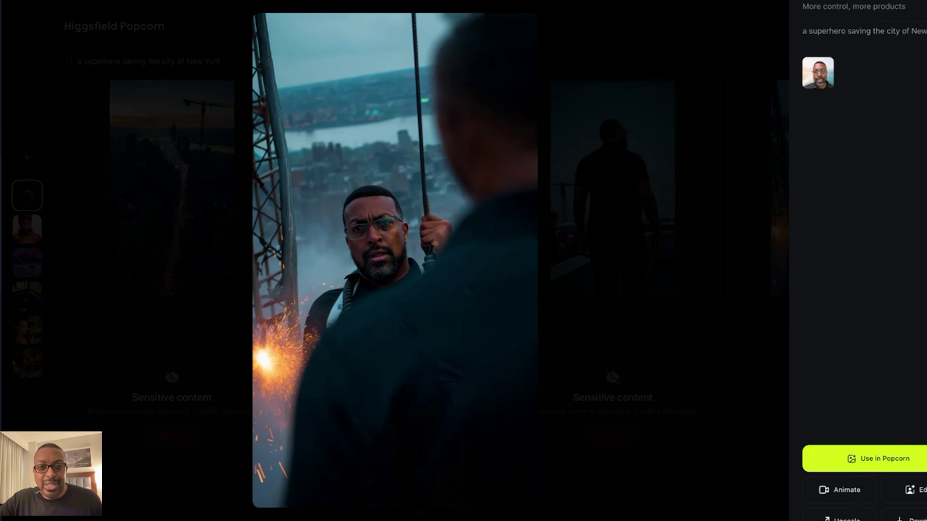
key(Right)
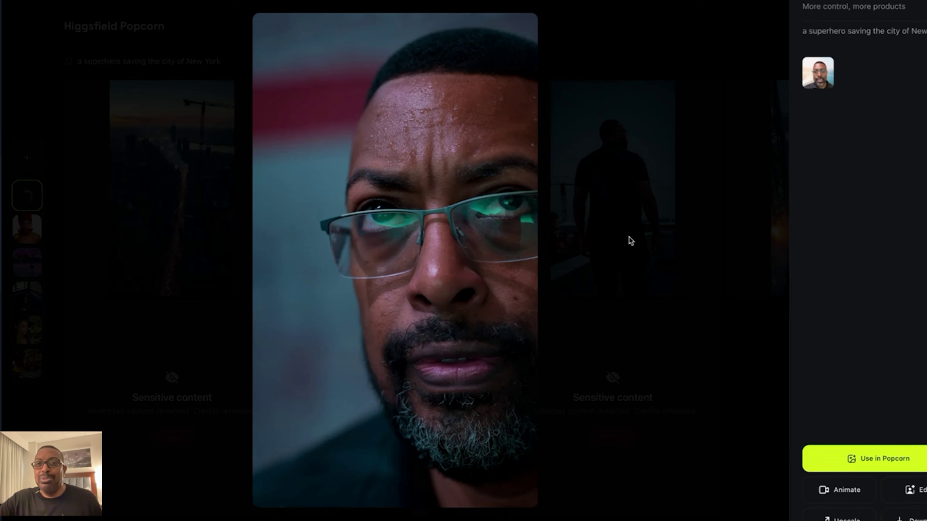
click(657, 188)
Look over the New York superhero storyboard grid down to its last row, including the restricted frames, and return to the first row.
scroll(418, 255, down, 5)
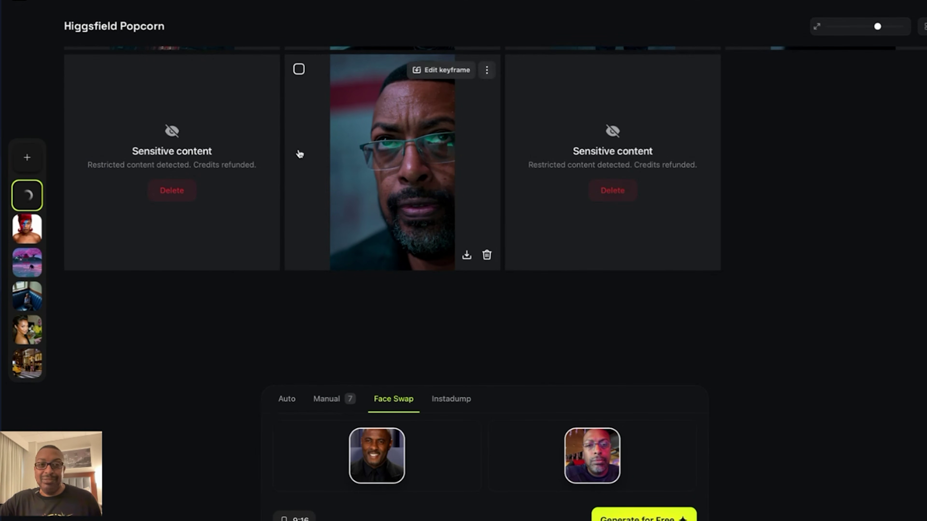
scroll(208, 169, up, 3)
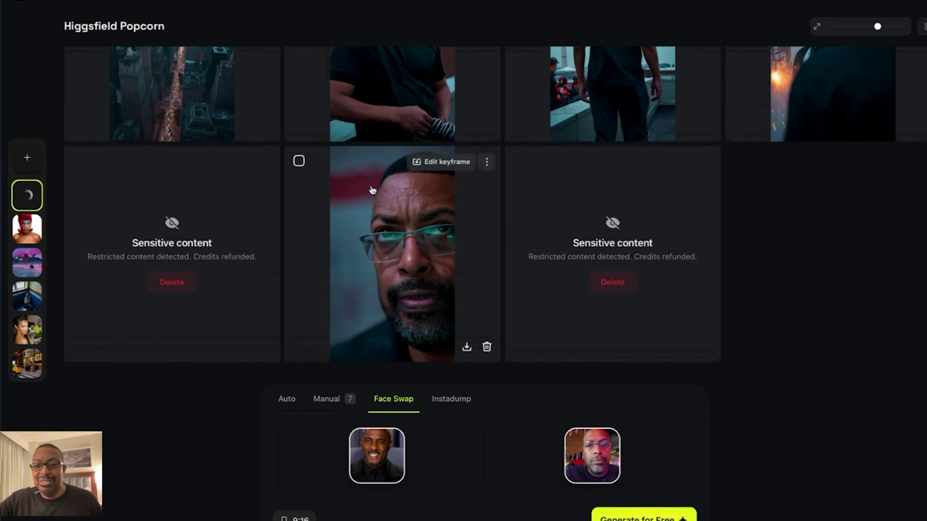
scroll(422, 224, up, 1)
scroll(422, 225, up, 3)
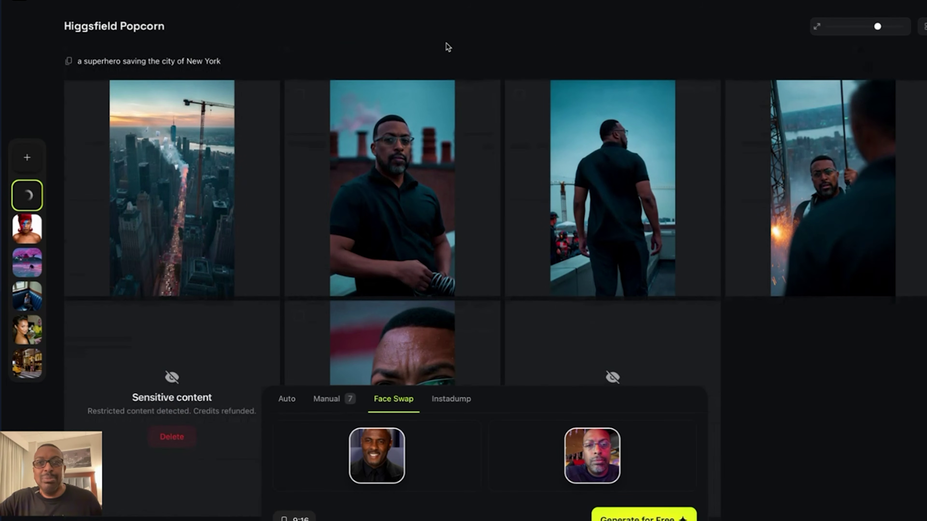
mouse_move(331, 94)
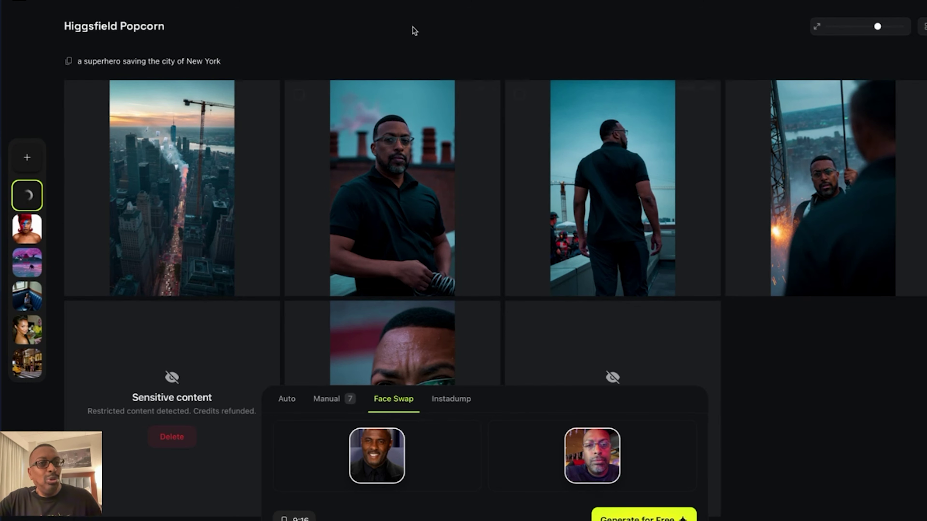
mouse_move(608, 93)
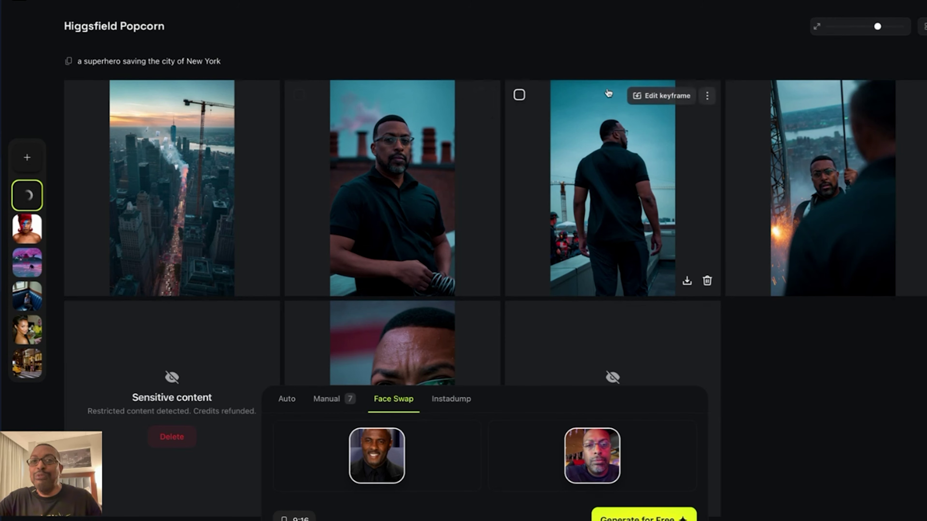